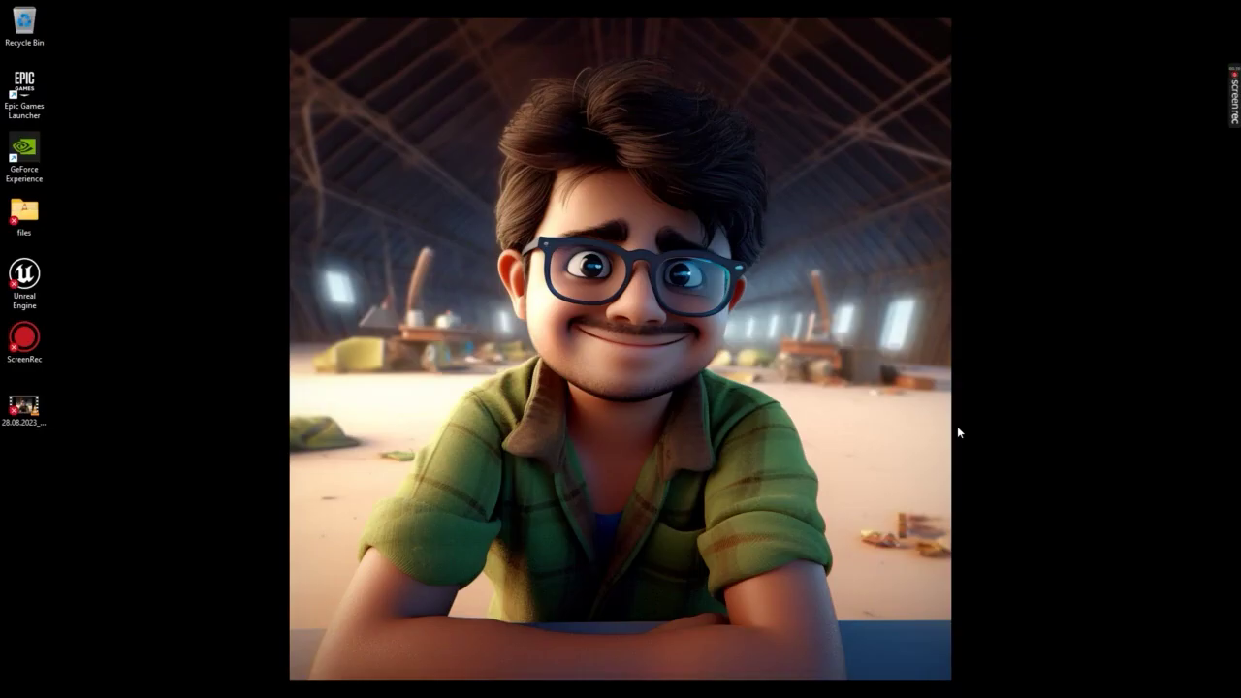
# Step: Open File Explorer at E:\UE ASSETS\DIESELPUNK to show the scene folders and final videos
pyautogui.moveTo(641, 688)
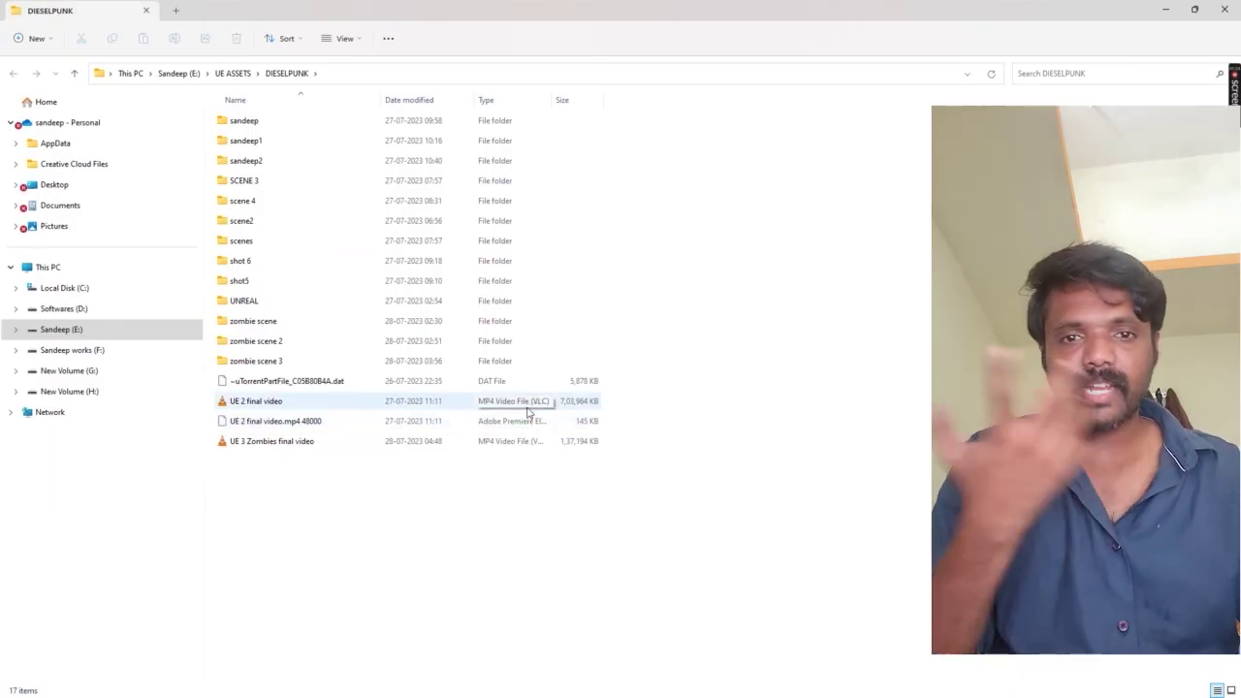
# Step: Go into UNREAL > kb3d_dieselpunk.unreal.1k and select the 'unreal' .uproject file
pyautogui.doubleClick(480, 300)
pyautogui.click(484, 124)
pyautogui.doubleClick(485, 124)
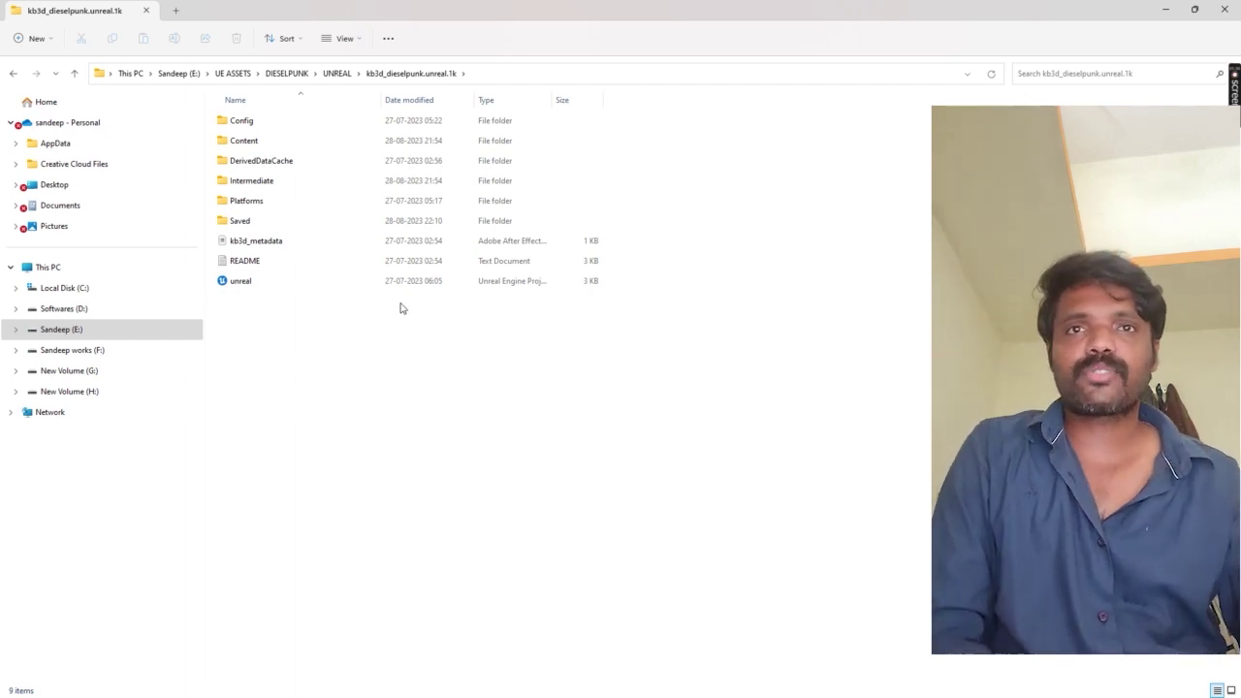
pyautogui.click(476, 288)
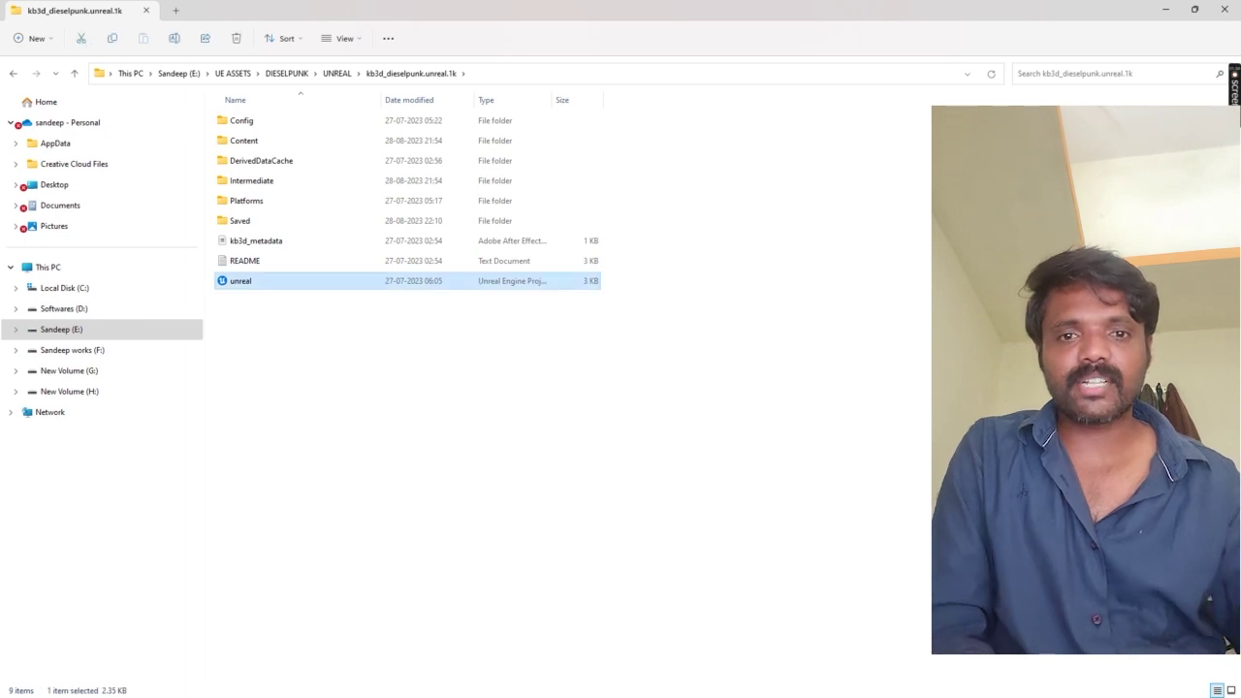
# Step: Minimize the folder window, check the torrent client, then restore the project folder
pyautogui.click(1166, 9)
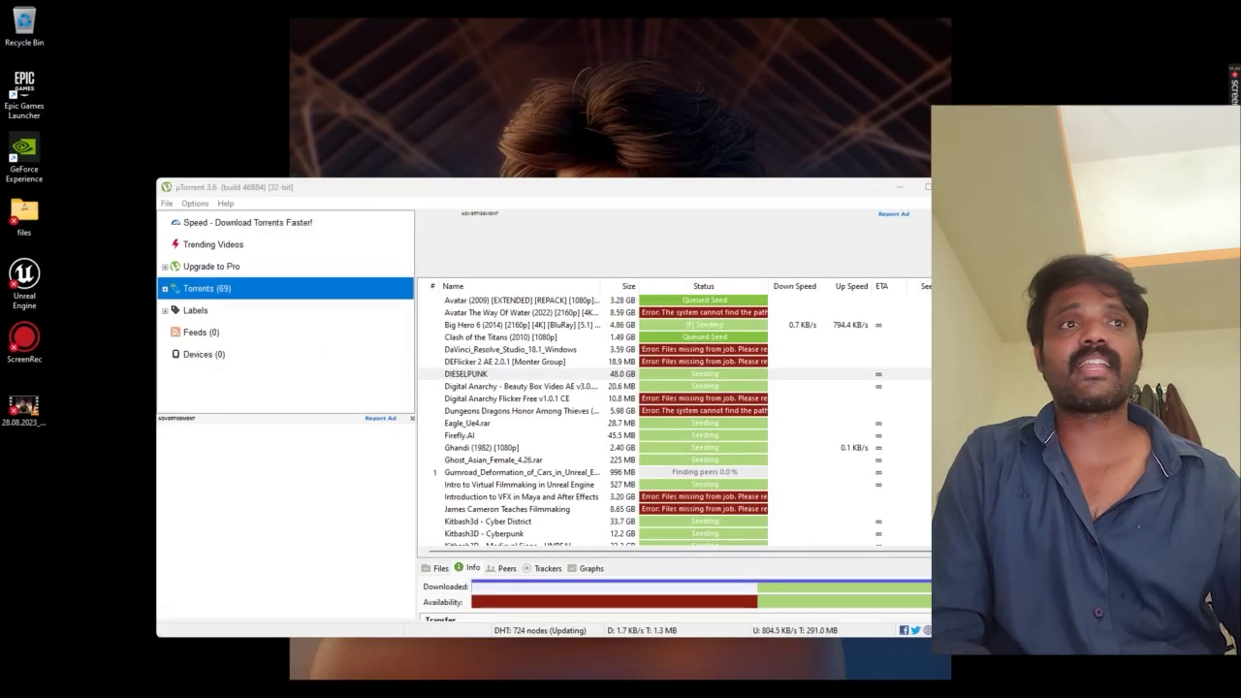
pyautogui.click(928, 186)
pyautogui.click(1166, 10)
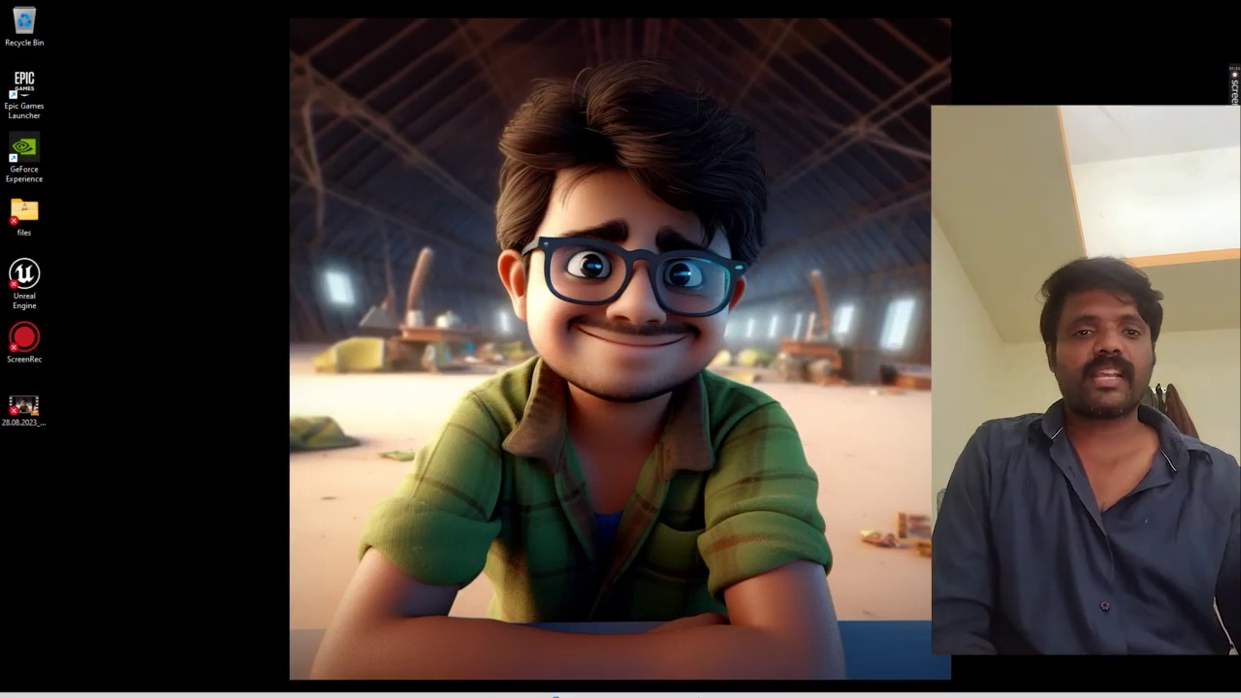
pyautogui.click(630, 685)
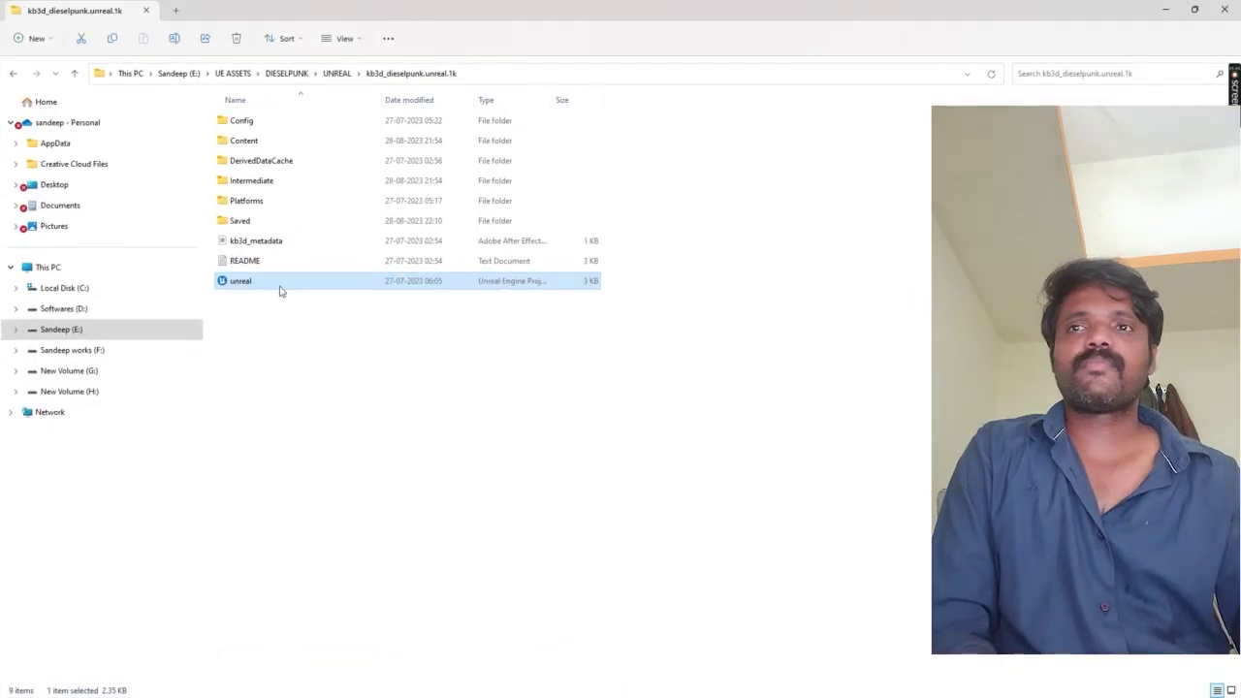
# Step: Launch the unreal project so Unreal Editor 5.2.1 starts loading it
pyautogui.press('super+d')
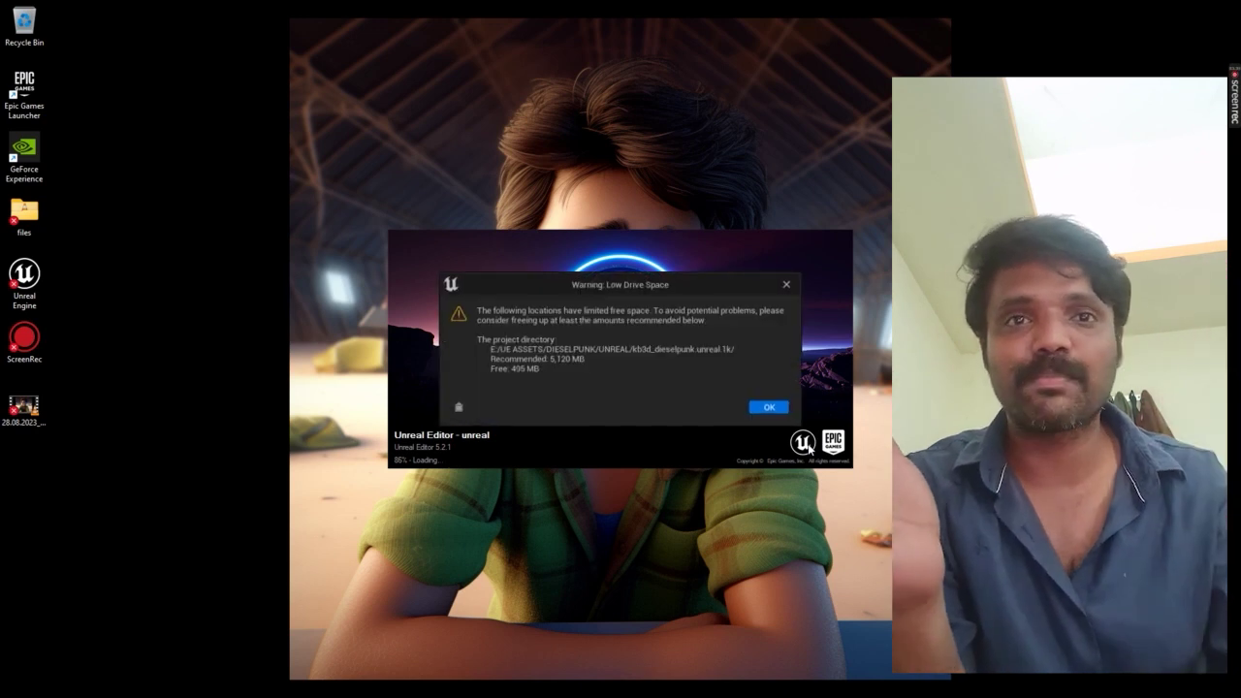
# Step: Dismiss both Low Drive Space warnings and let the Main level finish loading
pyautogui.click(768, 407)
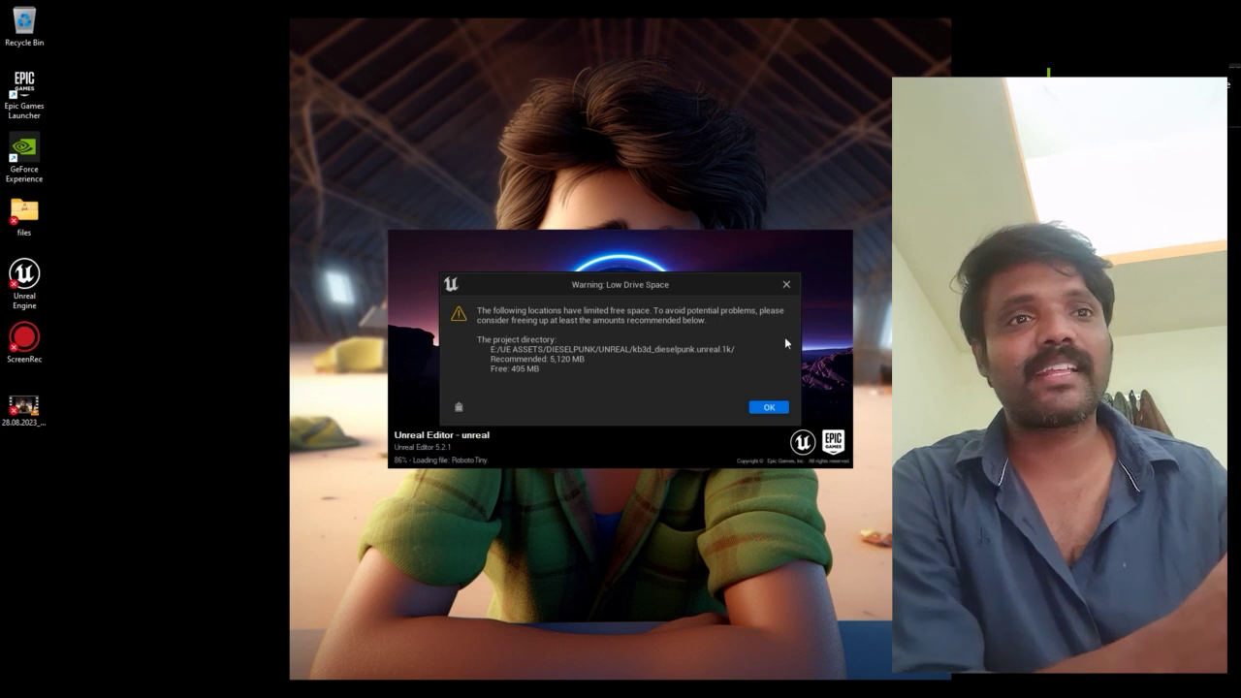
pyautogui.click(769, 407)
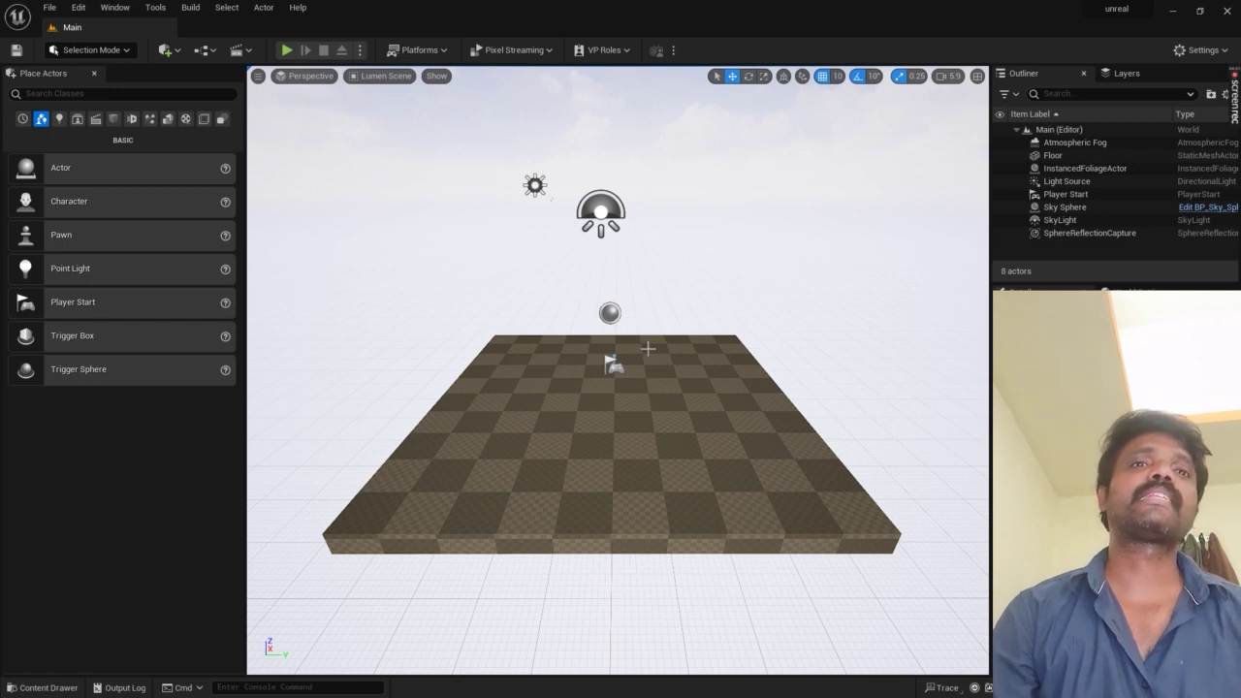
# Step: Orbit the viewport and fly up over the newcity dieselpunk city
pyautogui.moveTo(642, 403)
pyautogui.keyDown('alt'); pyautogui.mouseDown()
pyautogui.moveTo(642, 368)
pyautogui.moveTo(678, 378)
pyautogui.moveTo(669, 388)
pyautogui.mouseUp(); pyautogui.keyUp('alt')
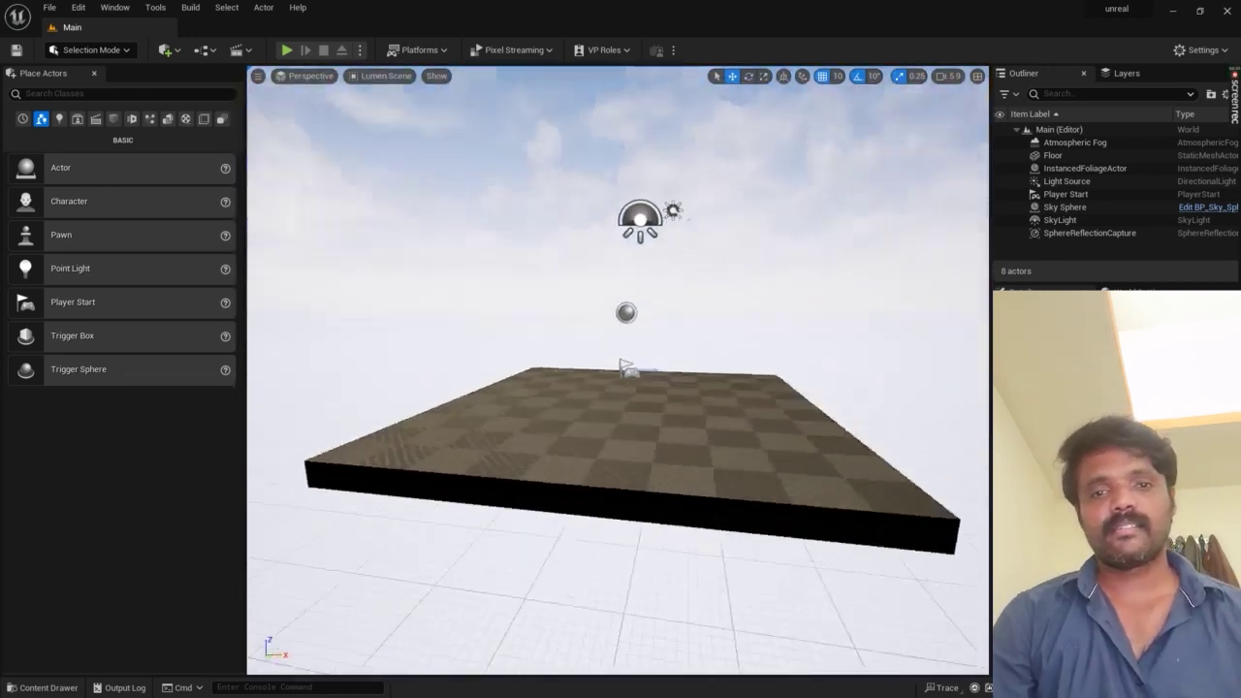
pyautogui.keyDown('alt'); pyautogui.moveTo(669, 388); pyautogui.dragTo(679, 382); pyautogui.keyUp('alt')
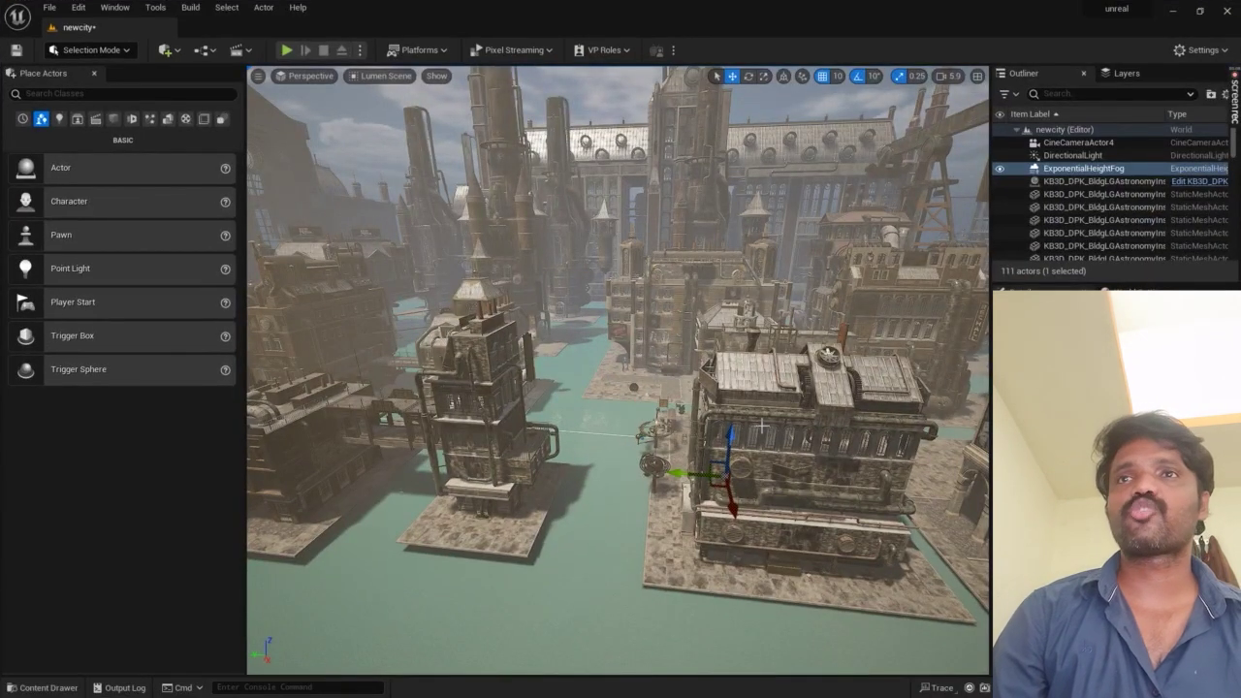
pyautogui.moveTo(760, 423); pyautogui.dragTo(620, 368, button='right')
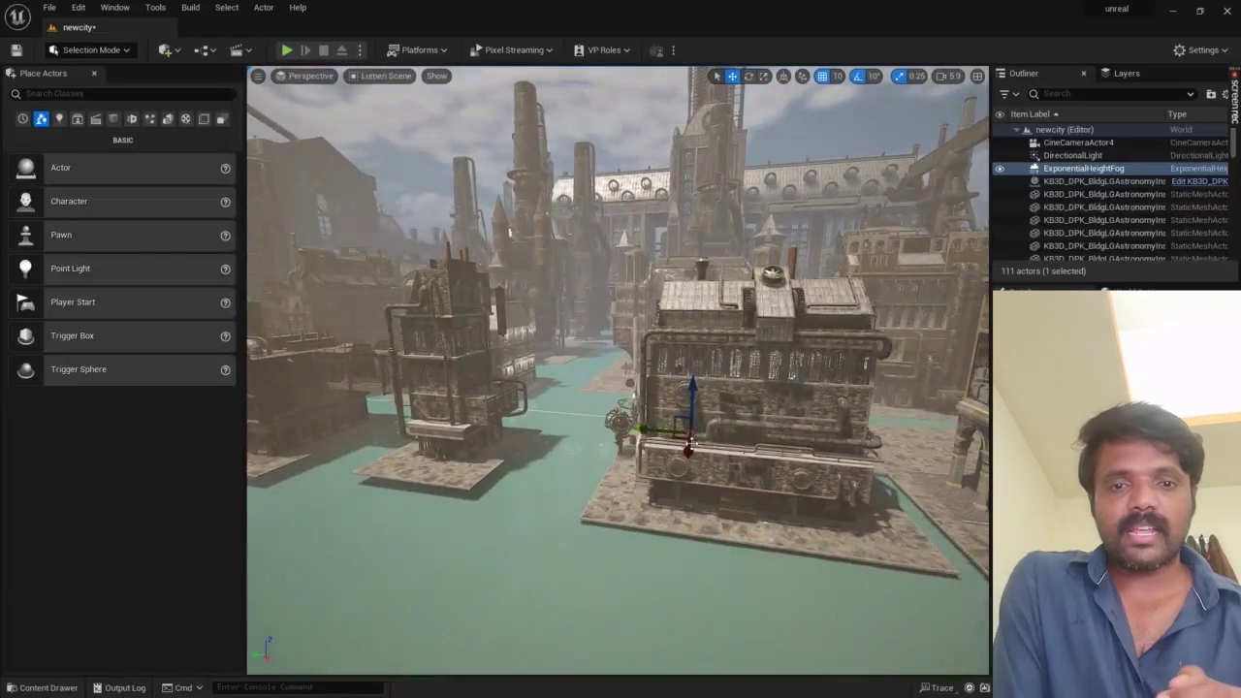
# Step: Select the apartment building and ExponentialHeightFog, then bring up the Eagle_anims folder in the Content Drawer
pyautogui.click(690, 446)
pyautogui.scroll(5, 1074, 209)
pyautogui.click(1083, 167)
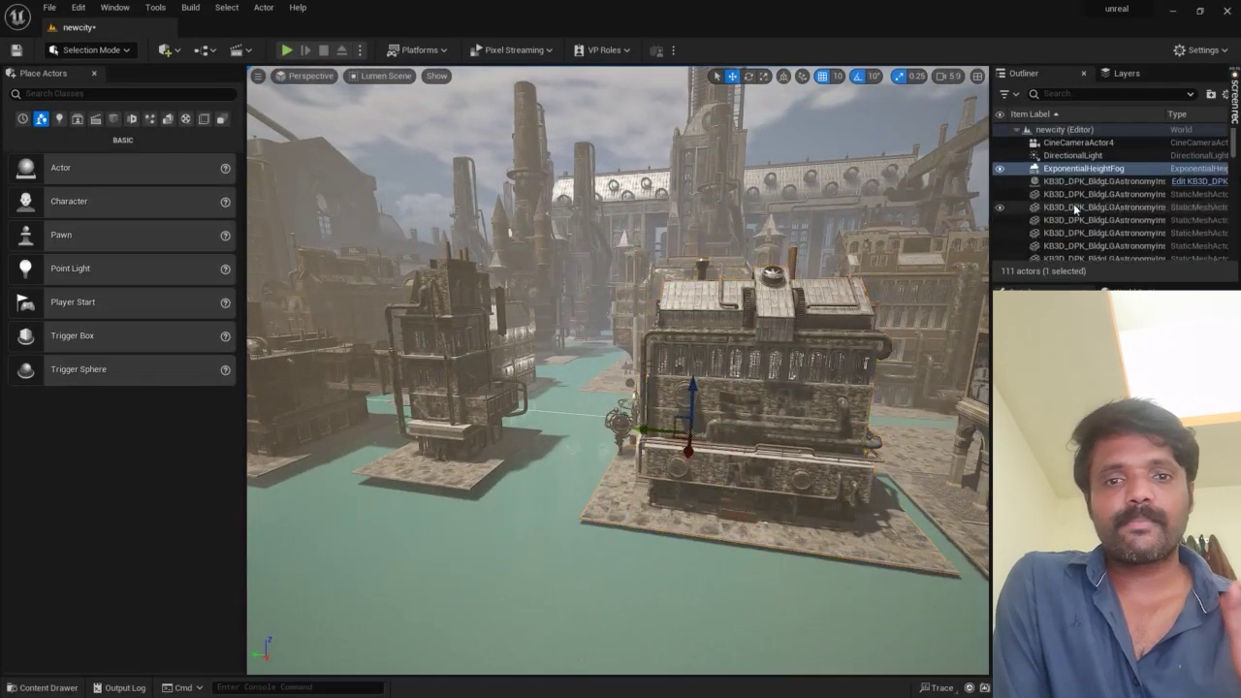
pyautogui.scroll(-2, 1120, 187)
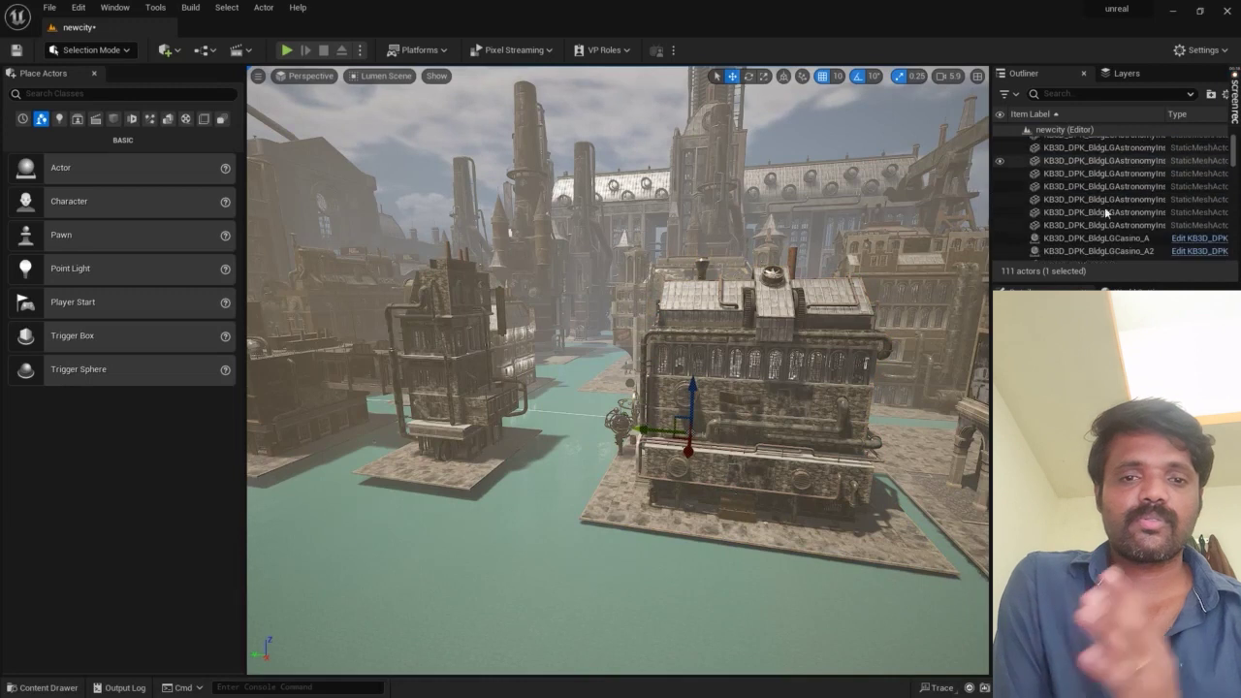
pyautogui.hotkey('ctrl', 'space')
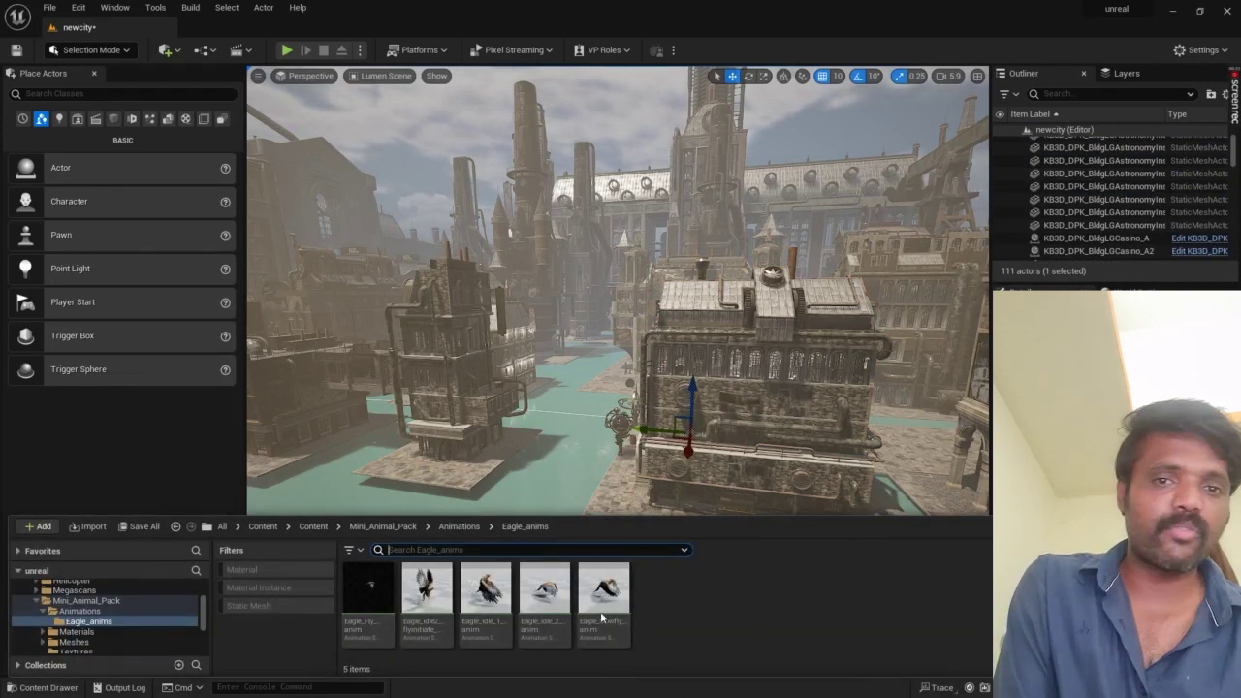
# Step: Place Eagle_Slowfly_anim into the city viewport and shrink the Content Drawer slightly
pyautogui.moveTo(625, 615)
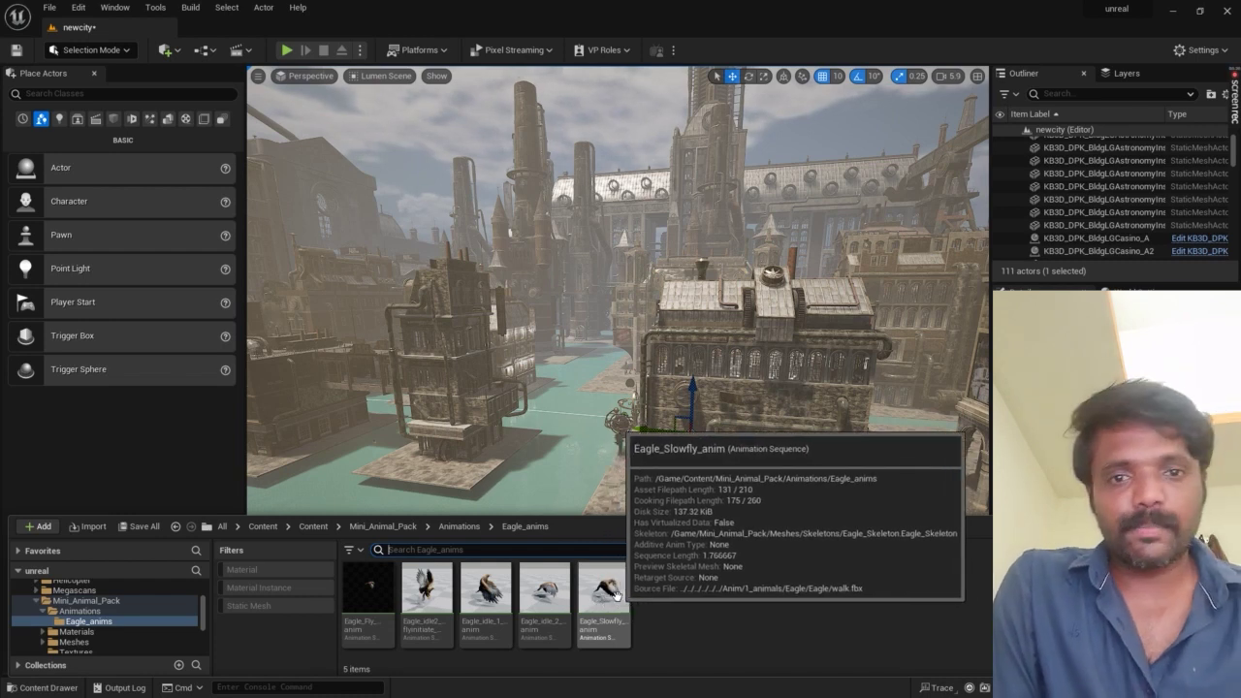
pyautogui.moveTo(607, 593); pyautogui.dragTo(636, 512)
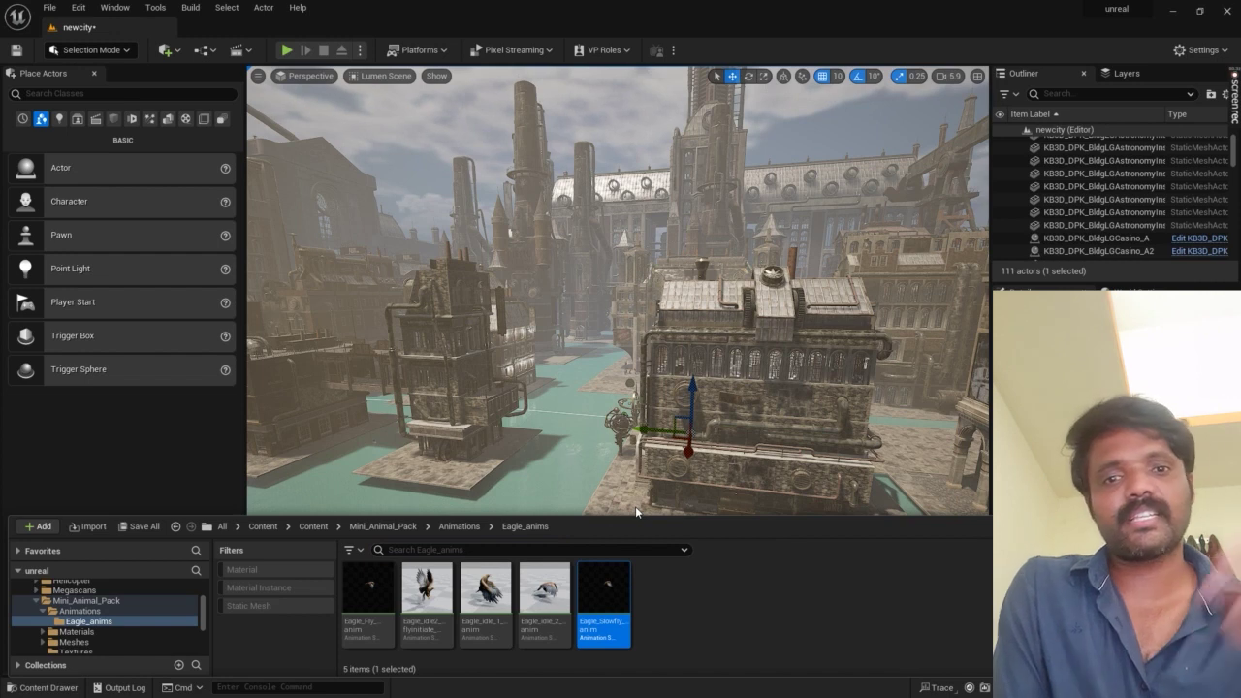
pyautogui.moveTo(645, 516)
pyautogui.mouseDown()
pyautogui.moveTo(644, 545)
pyautogui.moveTo(613, 504)
pyautogui.mouseUp()
# Step: Close the Content Drawer, focus on the eagle and raise it up the building
pyautogui.hotkey('ctrl', 'space')
pyautogui.press('f')
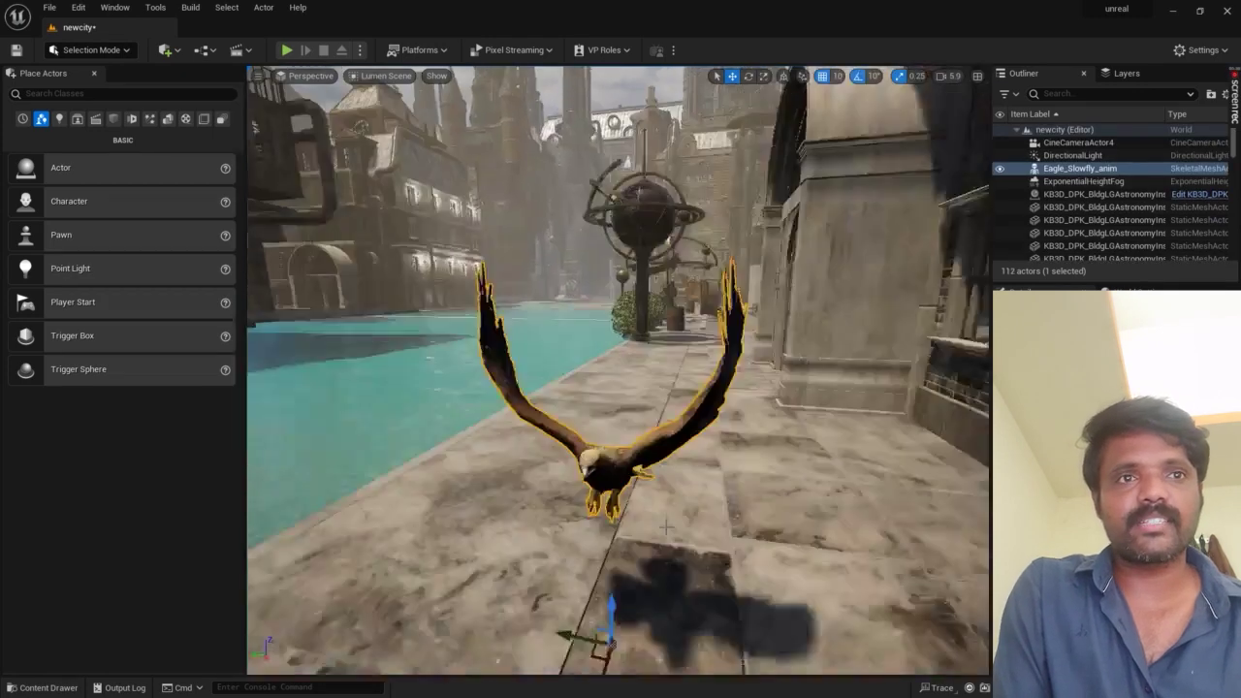
pyautogui.scroll(-2, 619, 370)
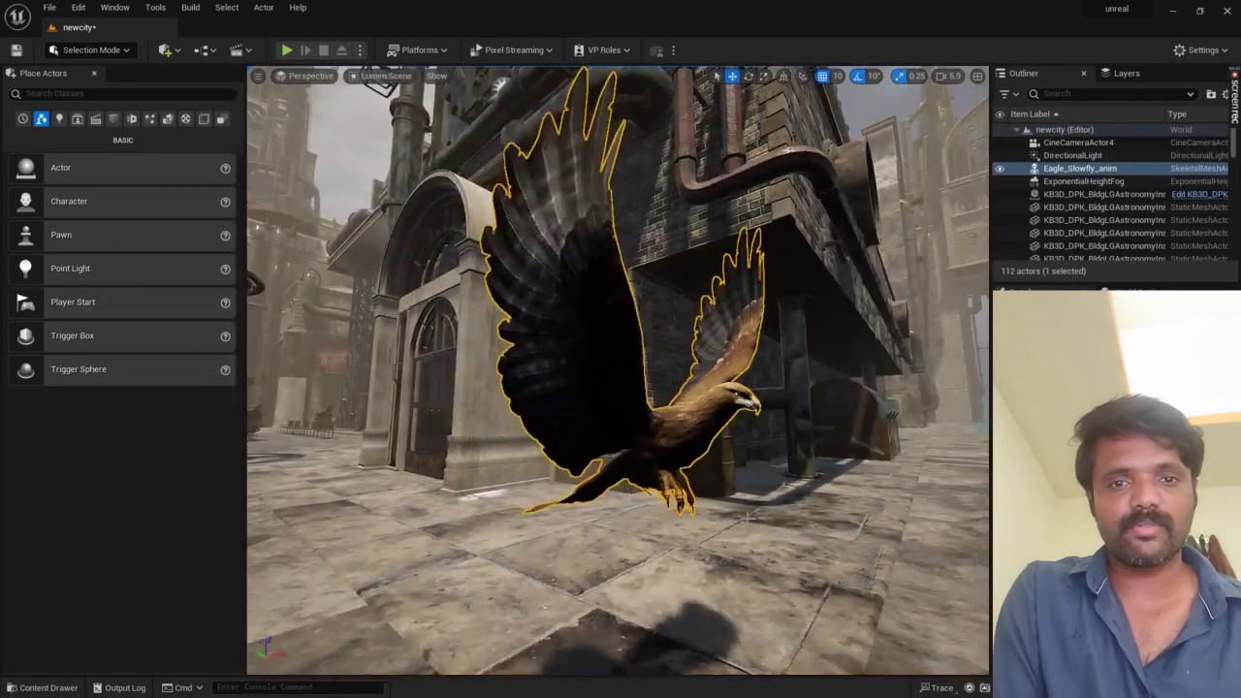
pyautogui.scroll(-3, 618, 370)
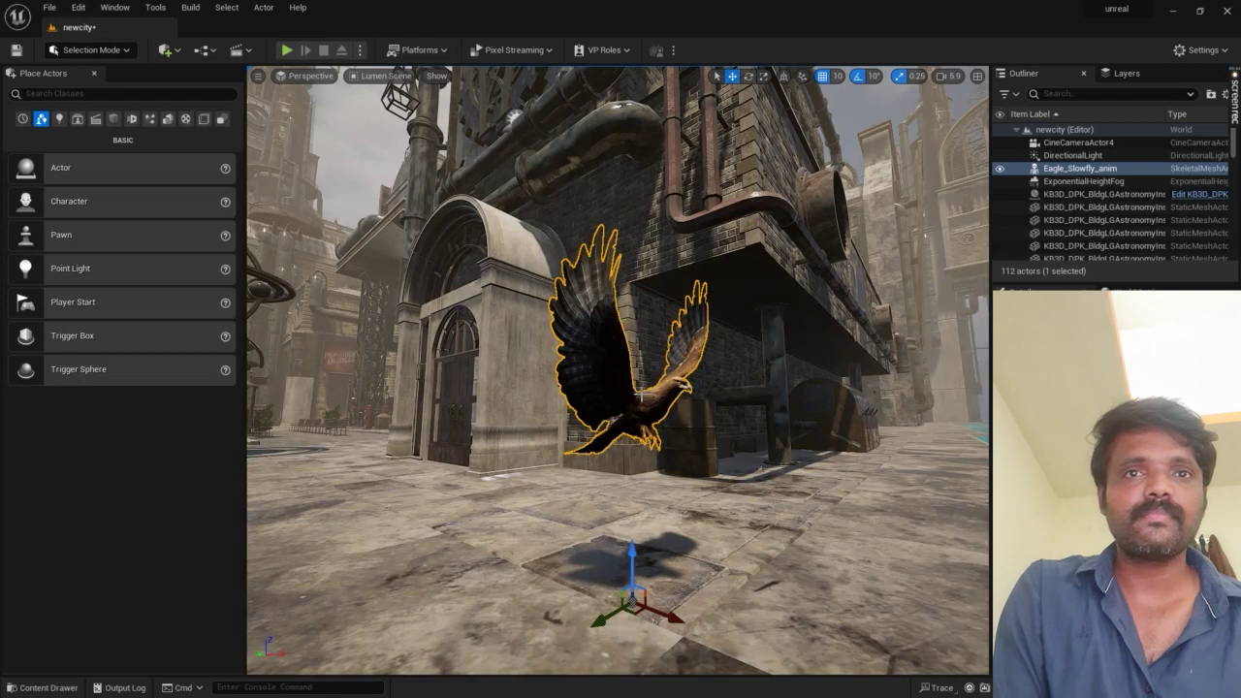
pyautogui.moveTo(631, 551)
pyautogui.mouseDown()
pyautogui.moveTo(669, 286)
pyautogui.moveTo(635, 451)
pyautogui.moveTo(715, 469)
pyautogui.moveTo(455, 442)
pyautogui.mouseUp()
# Step: Pitch the eagle, lower it over the street, and orbit to face the brick building
pyautogui.press('e')
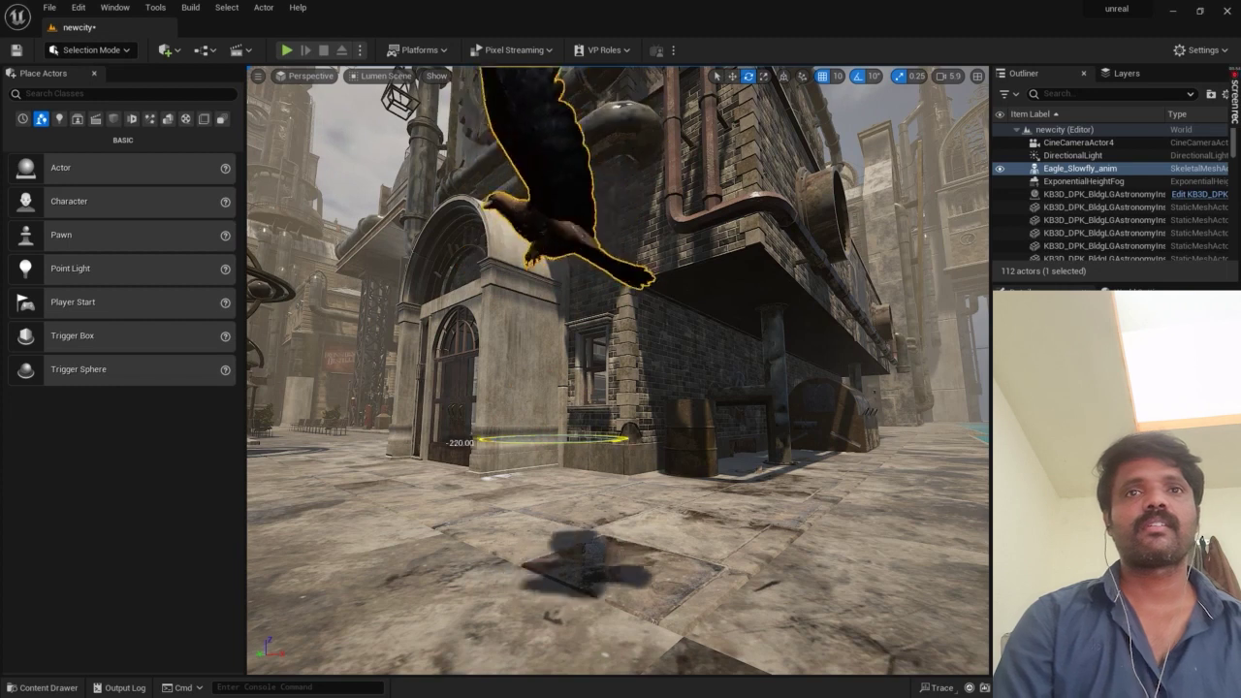
pyautogui.moveTo(562, 407)
pyautogui.mouseDown()
pyautogui.moveTo(560, 538)
pyautogui.moveTo(564, 386)
pyautogui.mouseUp()
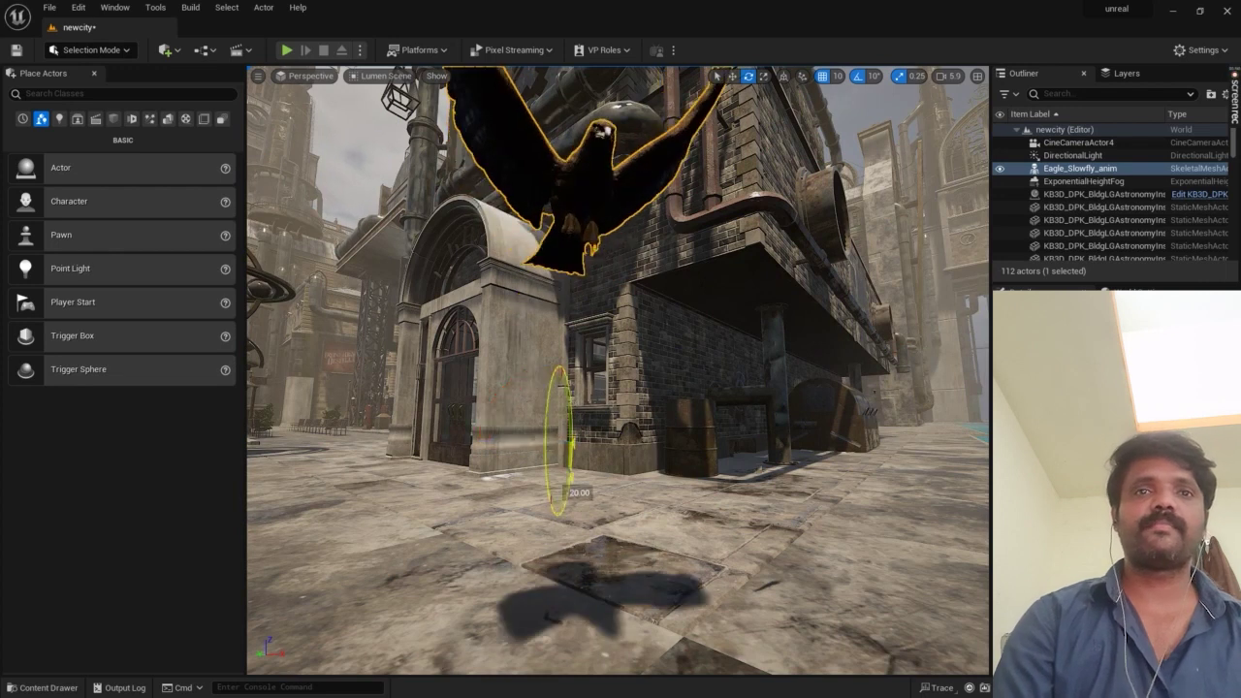
pyautogui.press('w')
pyautogui.moveTo(563, 415); pyautogui.dragTo(533, 608)
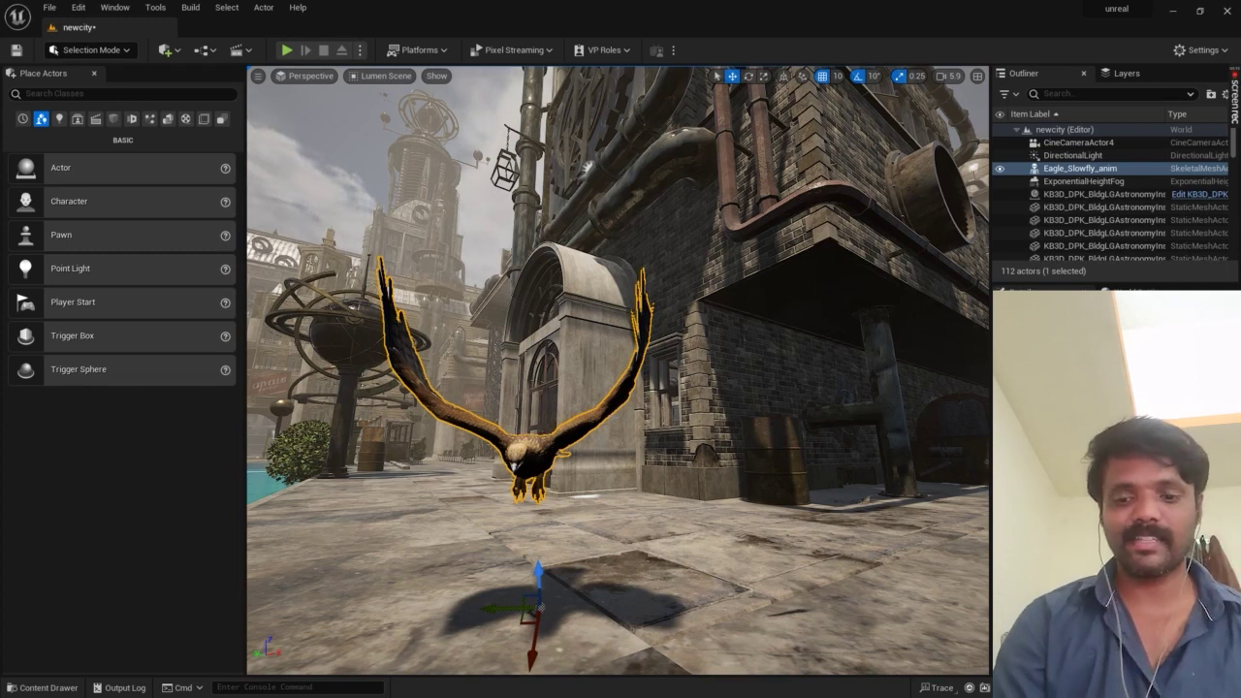
pyautogui.moveTo(620, 388)
pyautogui.keyDown('alt'); pyautogui.mouseDown()
pyautogui.moveTo(872, 320)
pyautogui.moveTo(737, 465)
pyautogui.moveTo(601, 436)
pyautogui.mouseUp(); pyautogui.keyUp('alt')
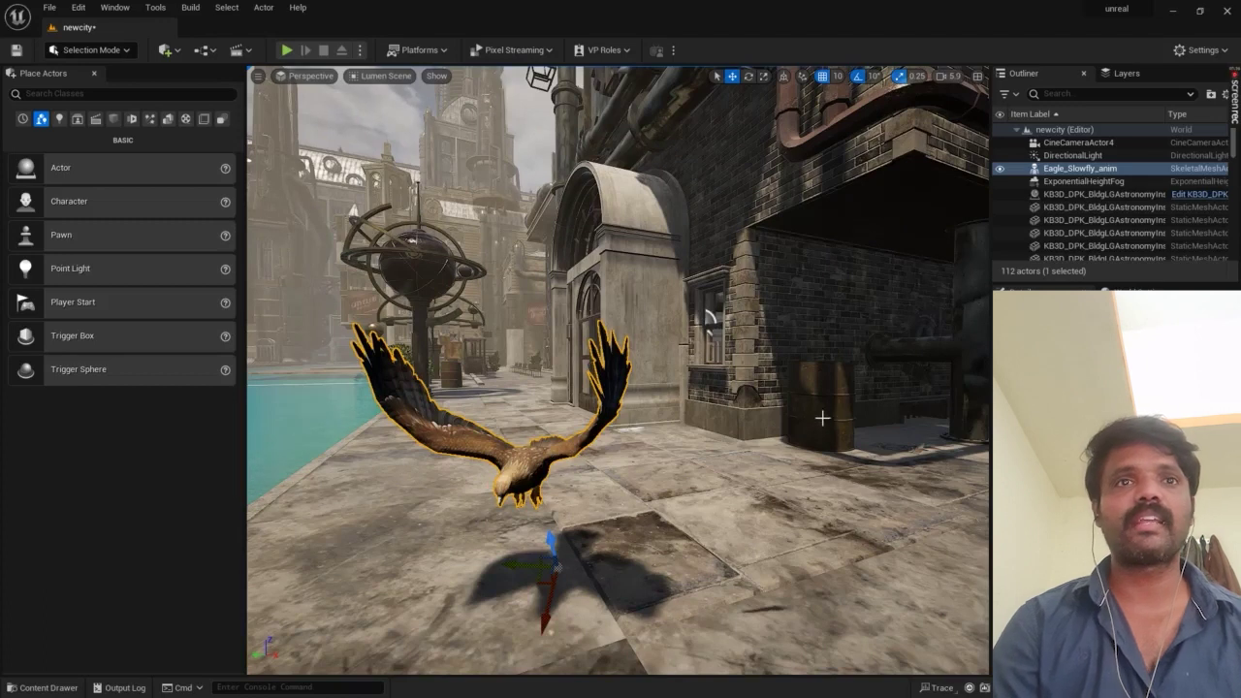
pyautogui.keyDown('alt'); pyautogui.moveTo(587, 499); pyautogui.dragTo(799, 432); pyautogui.keyUp('alt')
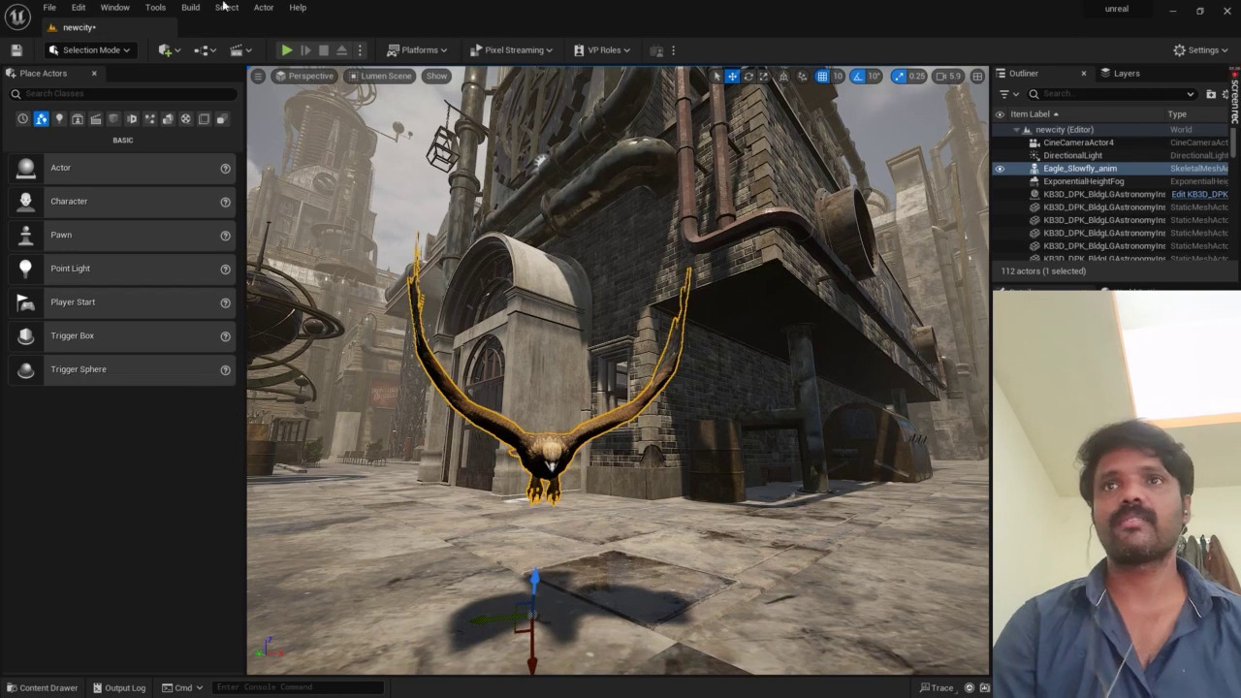
# Step: Add a Level Sequence from the Cinematics menu and save it as new-one
pyautogui.click(238, 49)
pyautogui.click(301, 84)
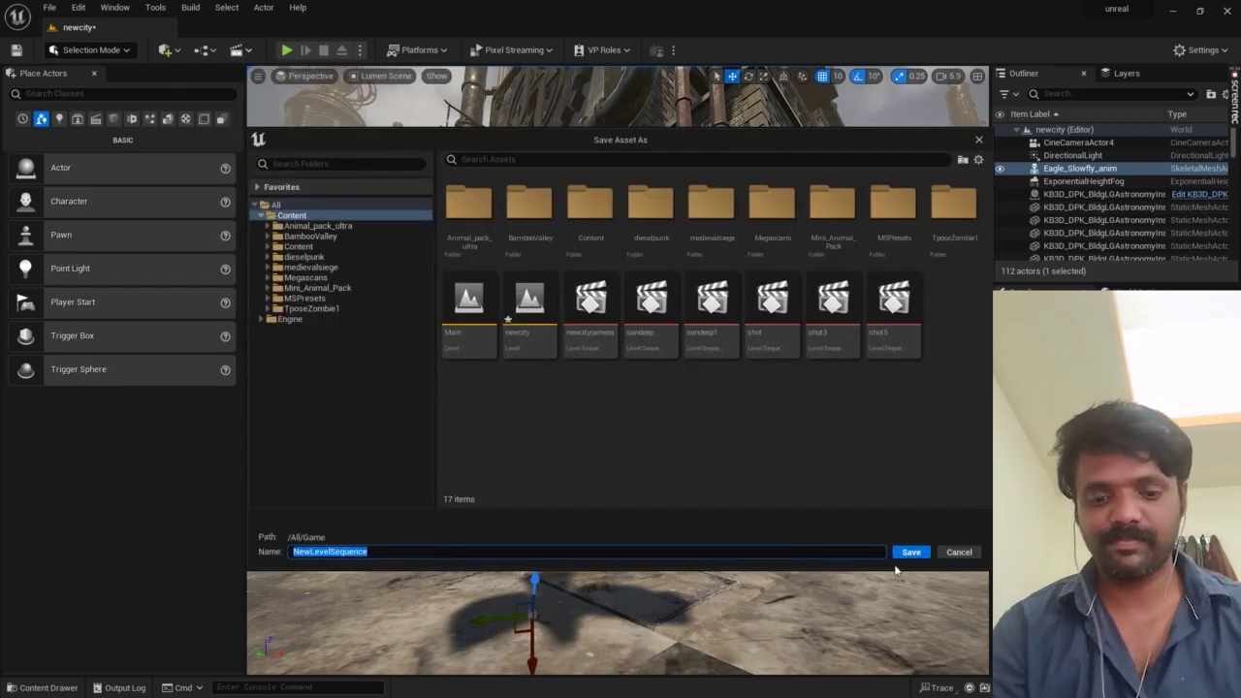
pyautogui.write('w one')
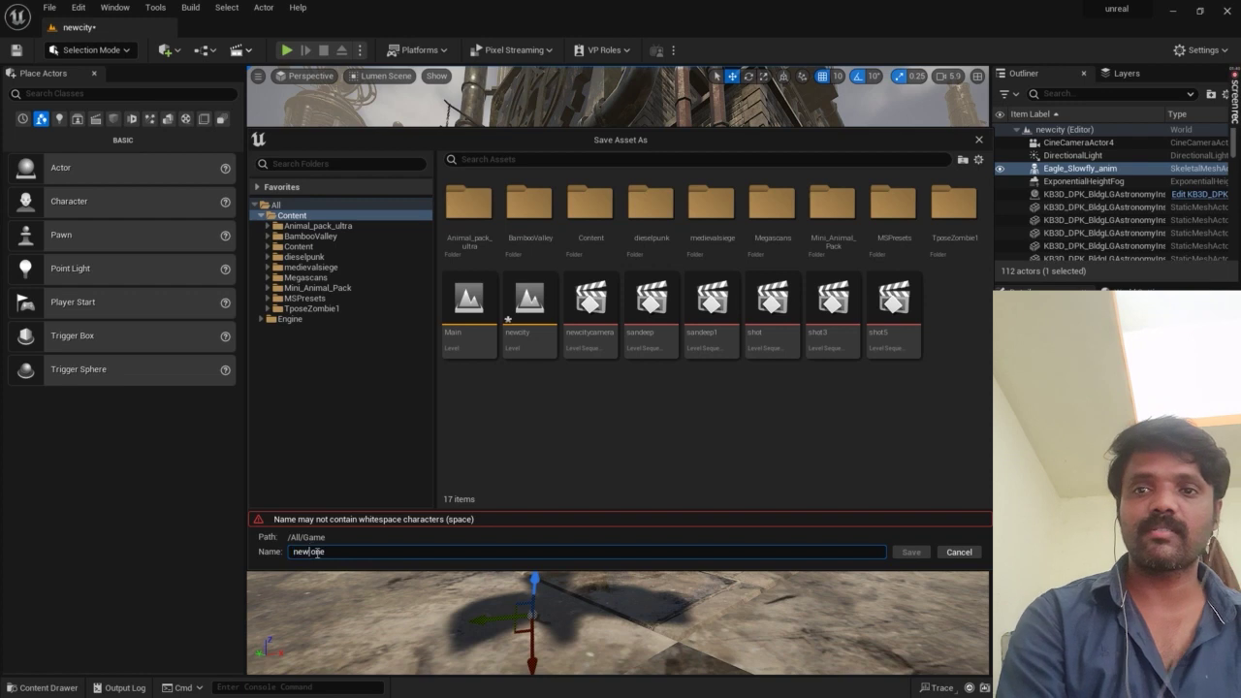
pyautogui.press('Left')
pyautogui.press('Left')
pyautogui.press('Left')
pyautogui.press('BackSpace')
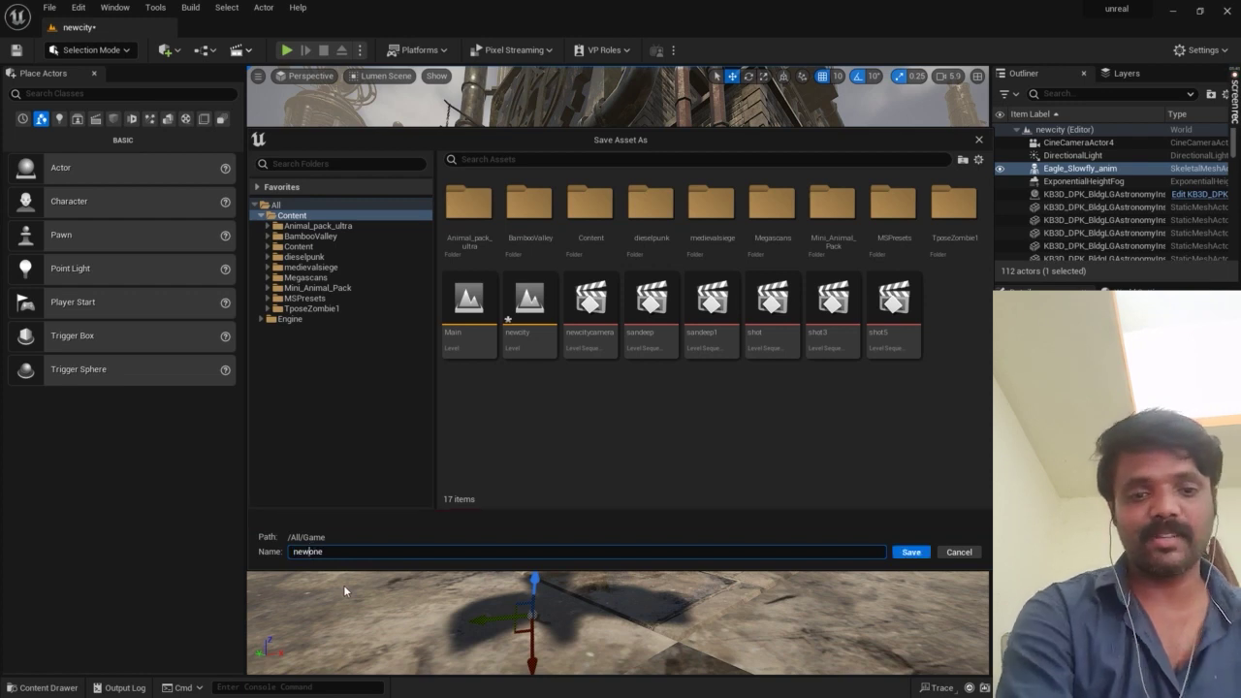
pyautogui.press('Return')
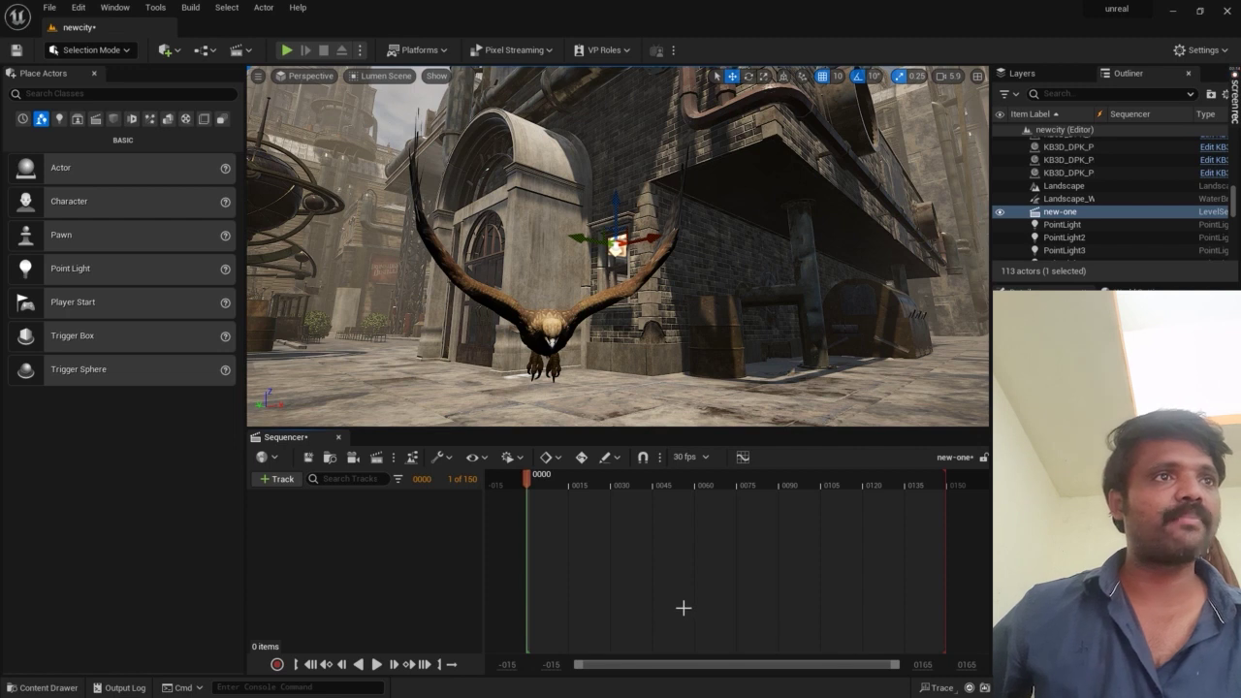
pyautogui.scroll(3, 1111, 207)
# Step: Drag CineCameraActor4 from the Outliner into new-one, creating its track and Camera Cuts
pyautogui.scroll(2, 1107, 195)
pyautogui.scroll(2, 1107, 197)
pyautogui.scroll(3, 1107, 198)
pyautogui.scroll(3, 1107, 194)
pyautogui.scroll(2, 1107, 191)
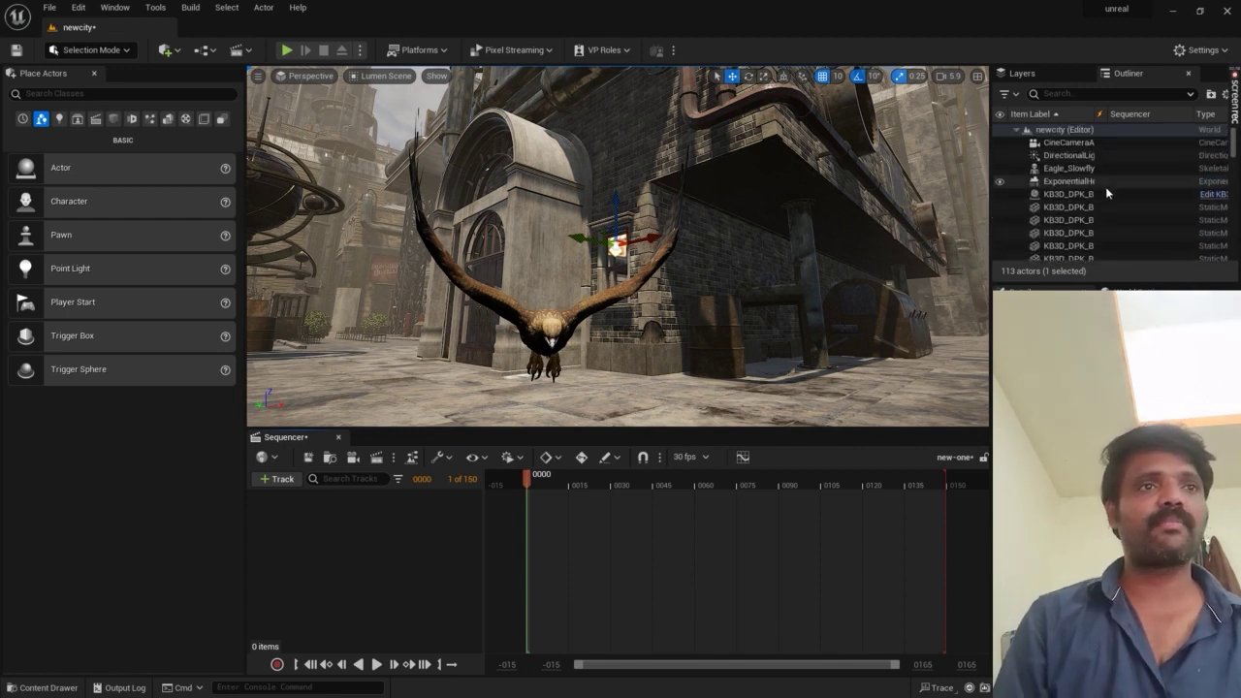
pyautogui.click(1114, 143)
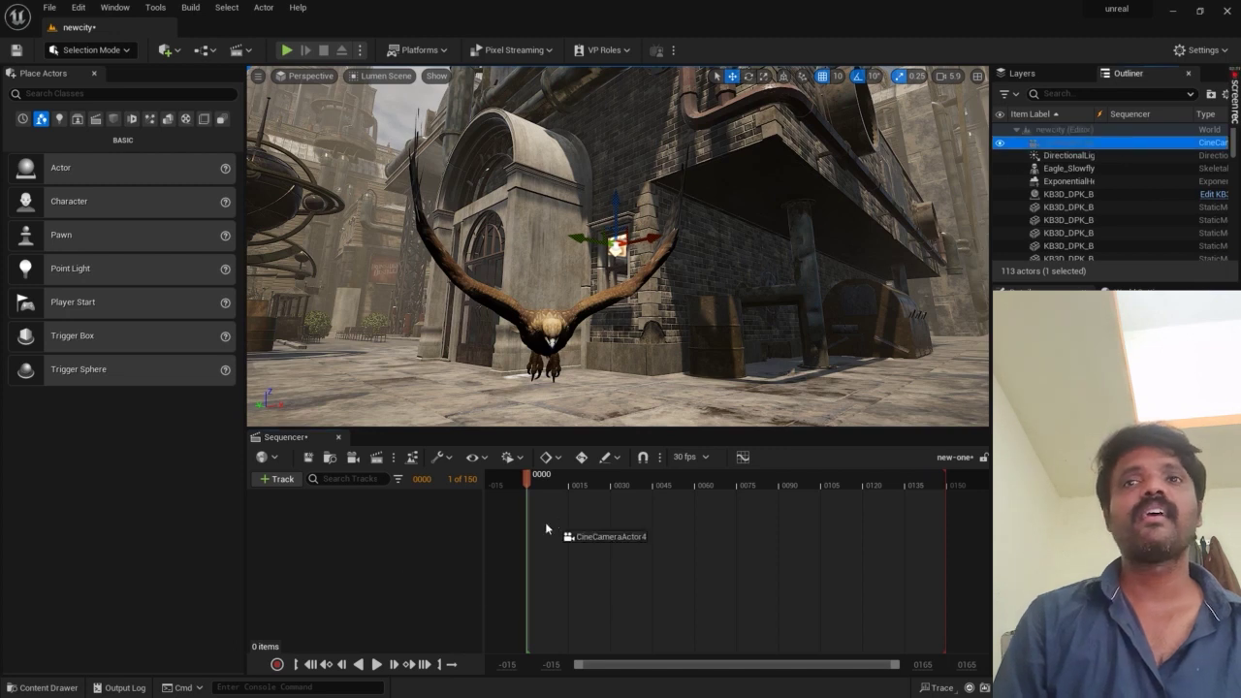
pyautogui.moveTo(1066, 143); pyautogui.dragTo(398, 572)
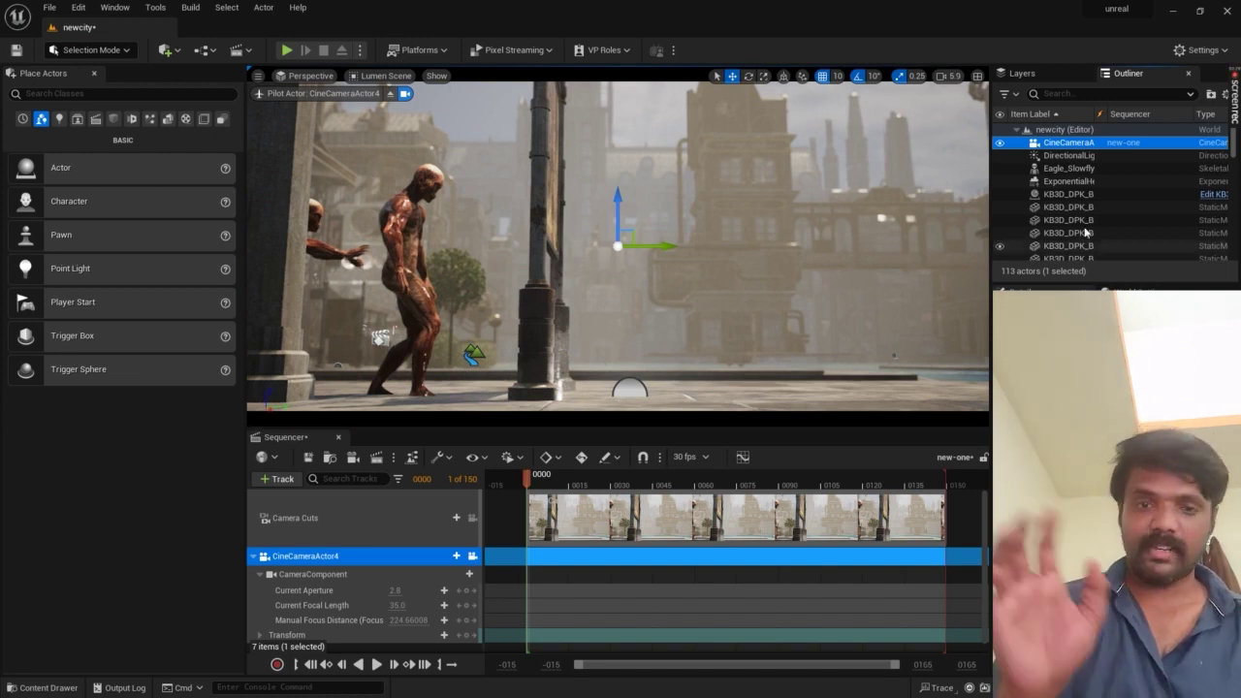
# Step: Focus on Eagle_Slowfly and orbit the piloted camera close in front of the stone building
pyautogui.click(1105, 168)
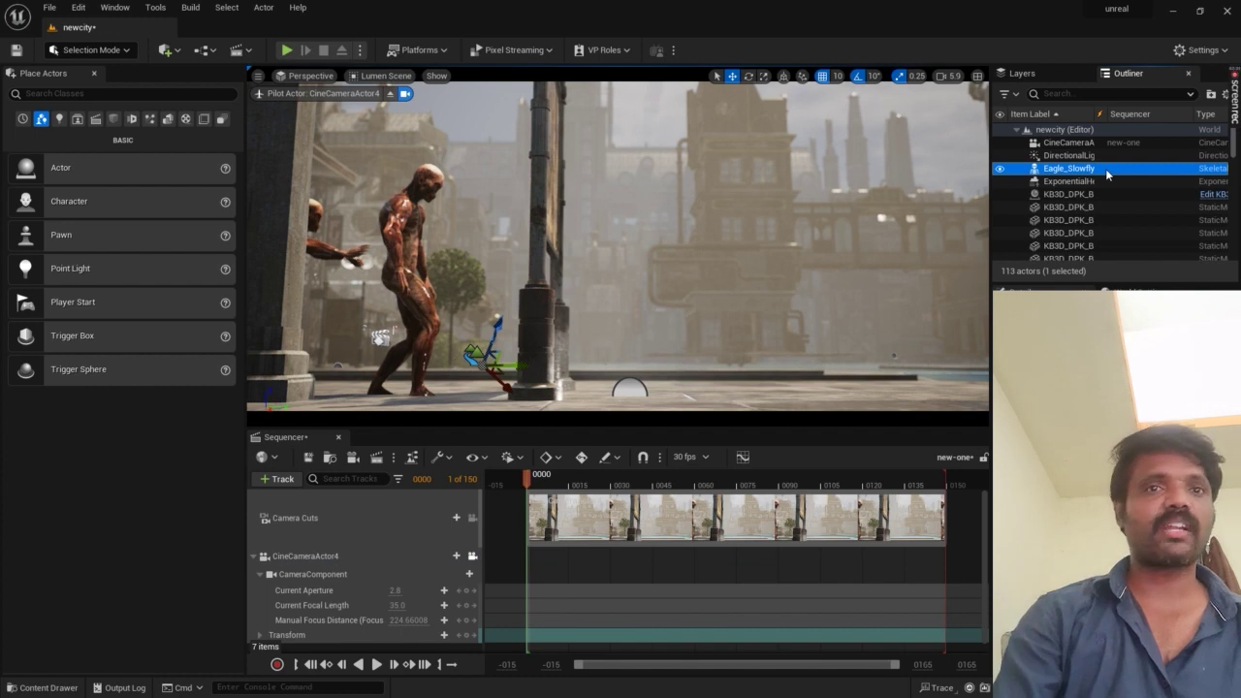
pyautogui.doubleClick(1105, 169)
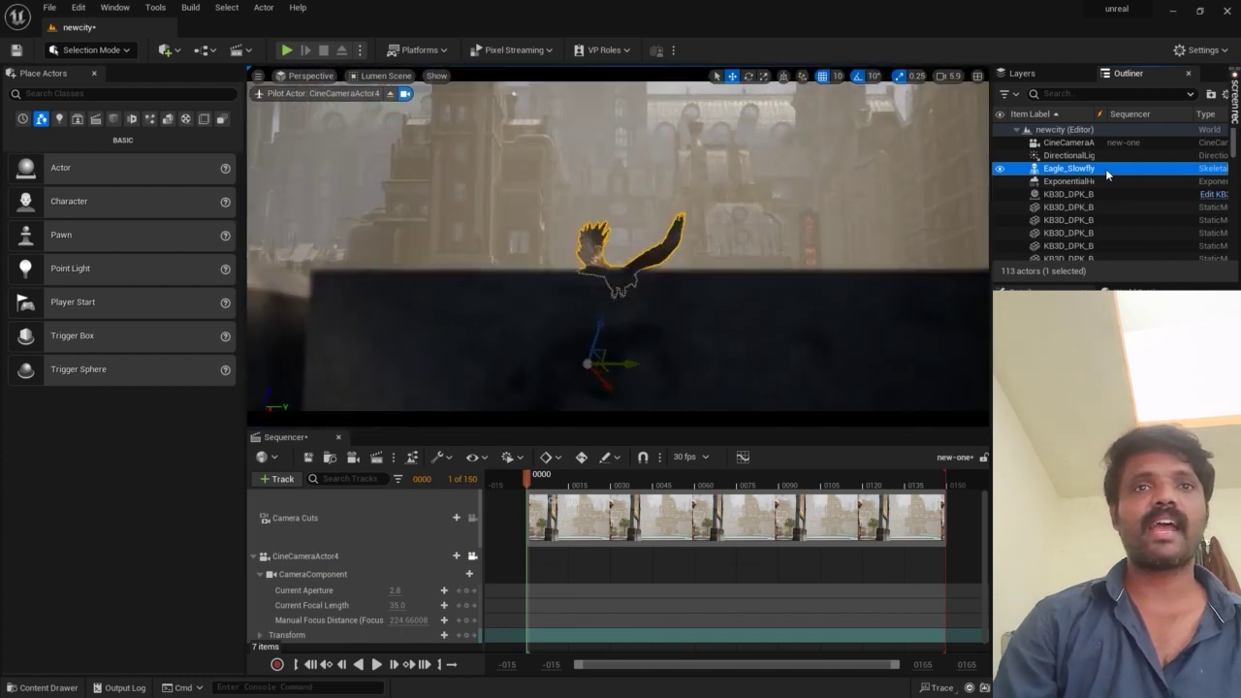
pyautogui.keyDown('alt'); pyautogui.moveTo(620, 291); pyautogui.dragTo(543, 290); pyautogui.keyUp('alt')
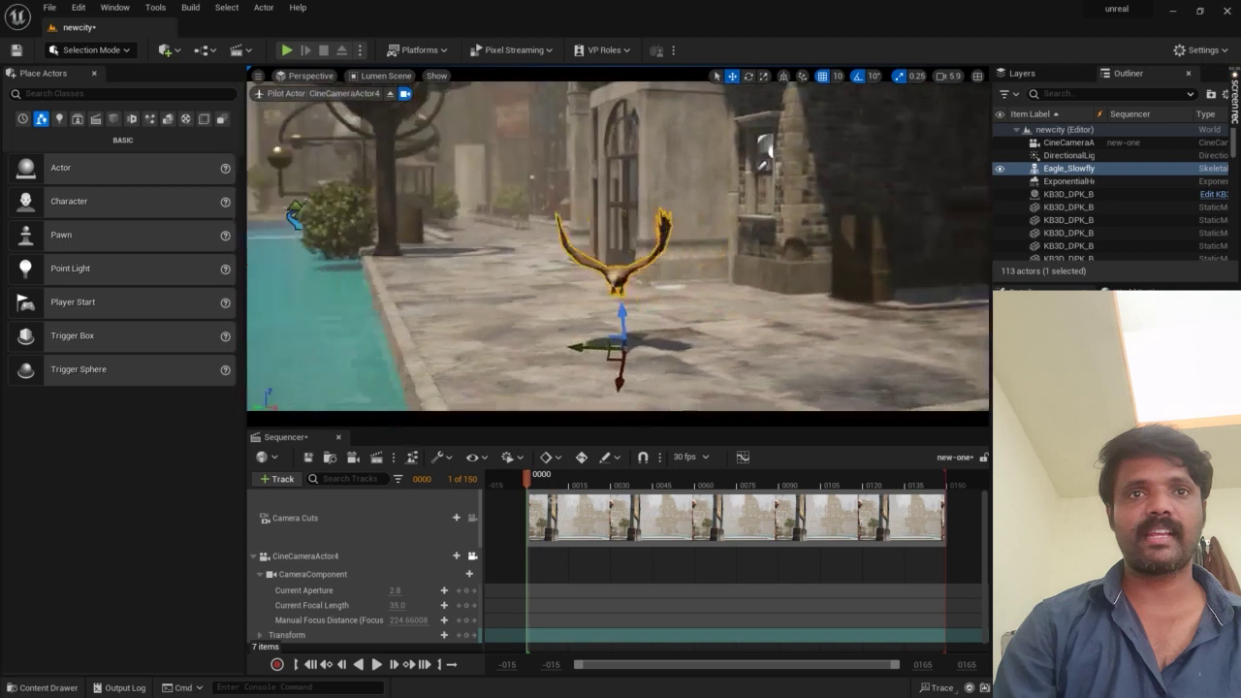
pyautogui.keyDown('alt'); pyautogui.moveTo(582, 252); pyautogui.dragTo(523, 252); pyautogui.keyUp('alt')
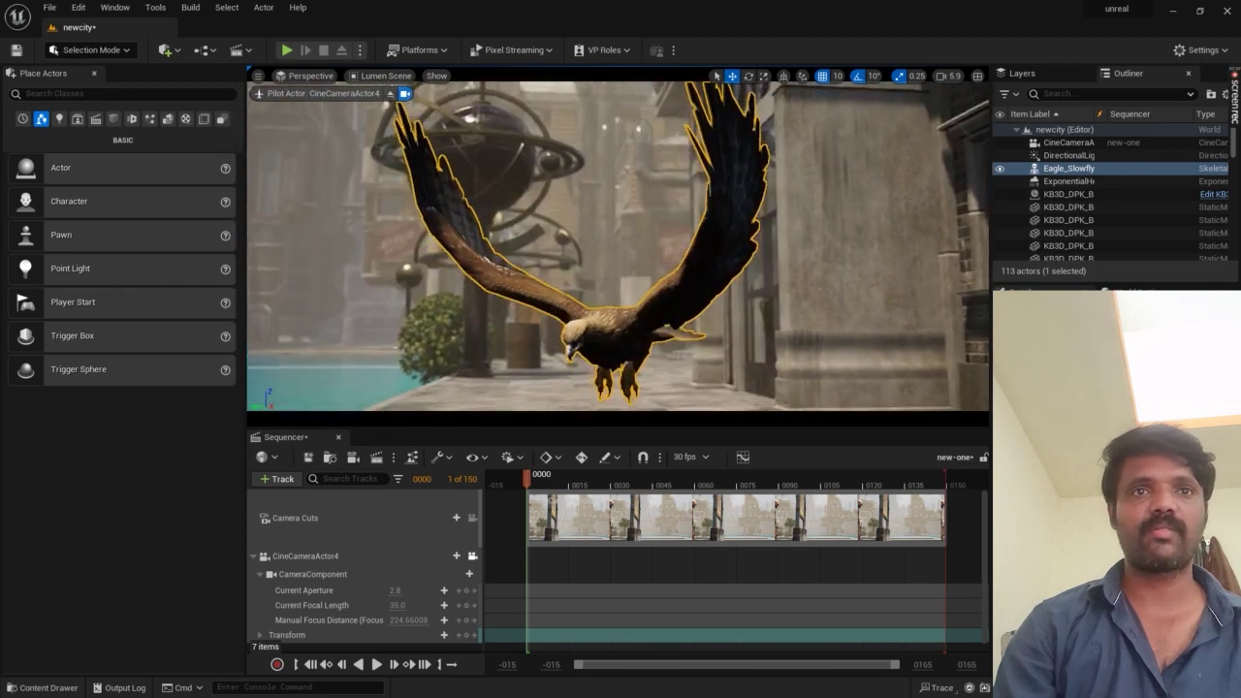
pyautogui.moveTo(833, 306); pyautogui.dragTo(620, 359)
pyautogui.click(615, 371)
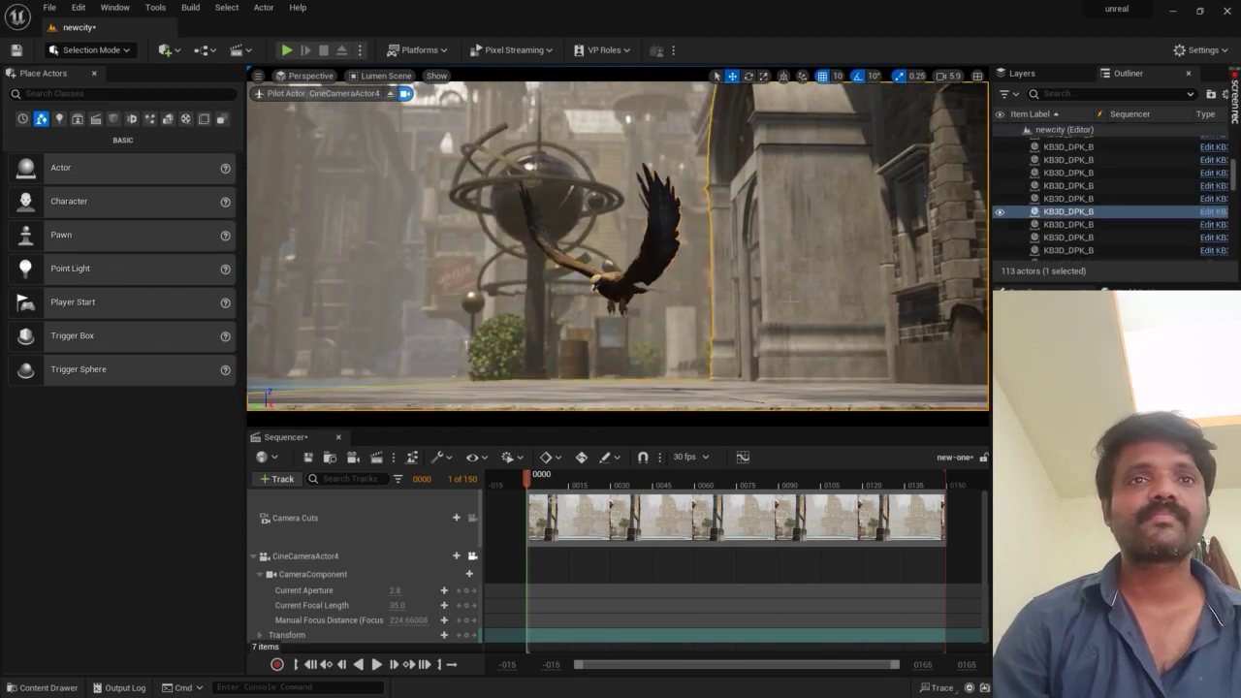
pyautogui.moveTo(614, 371)
pyautogui.mouseDown(button='right')
pyautogui.moveTo(562, 368)
pyautogui.moveTo(582, 349)
pyautogui.mouseUp(button='right')
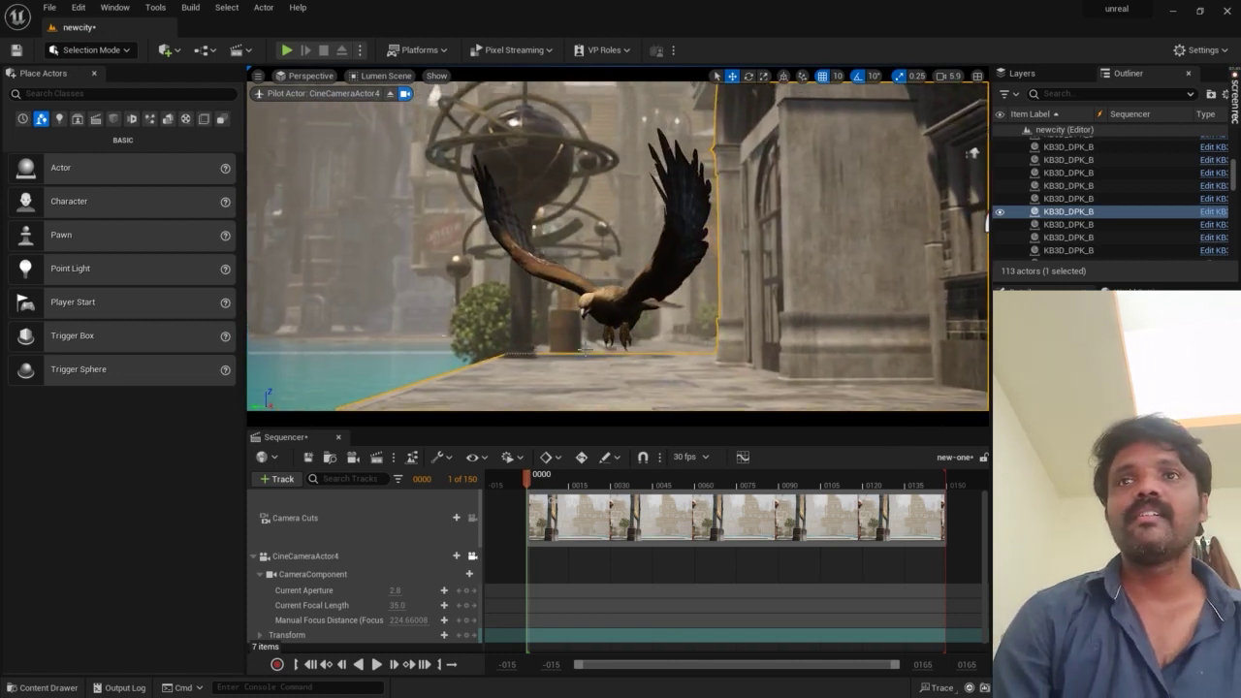
pyautogui.click(292, 80)
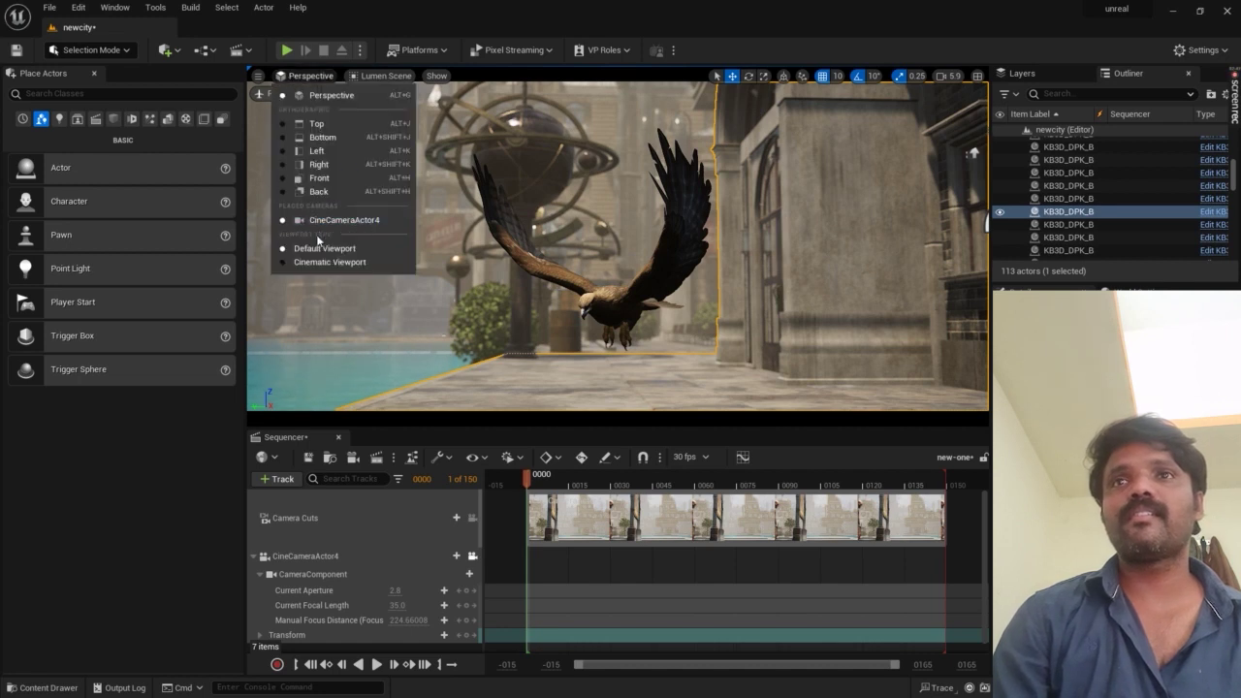
# Step: Stop piloting the camera by switching the viewport to Cinematic and back to Default
pyautogui.click(322, 262)
pyautogui.click(322, 79)
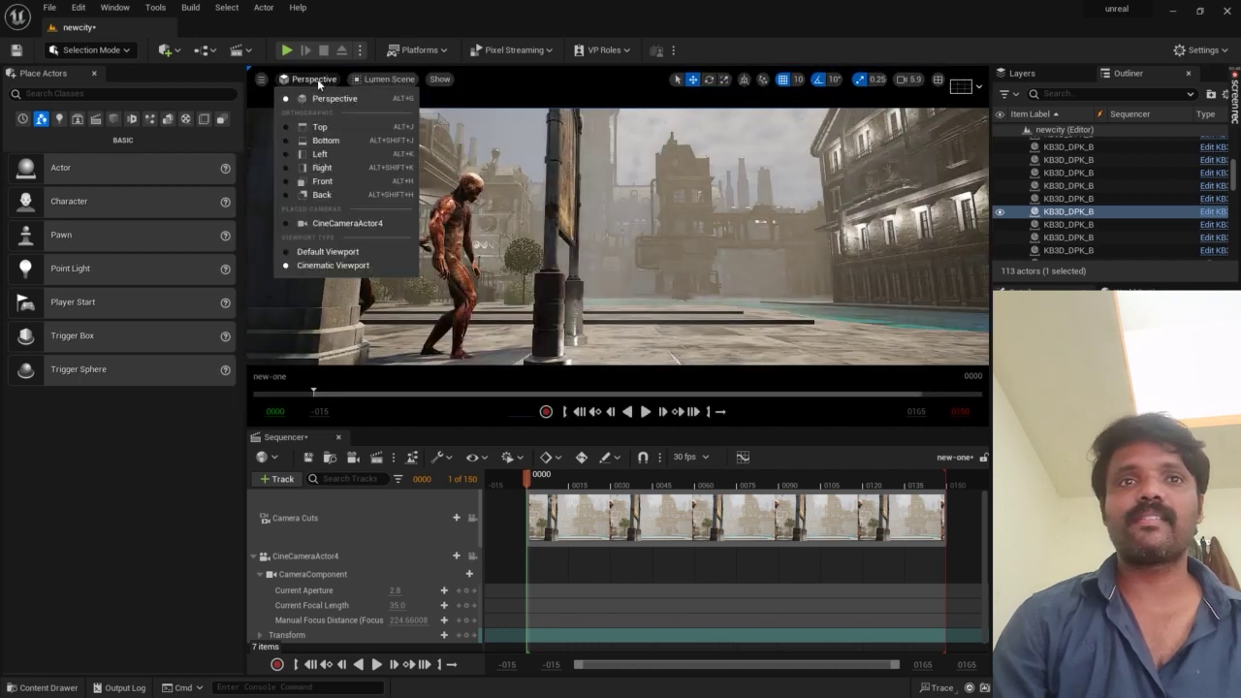
pyautogui.click(330, 246)
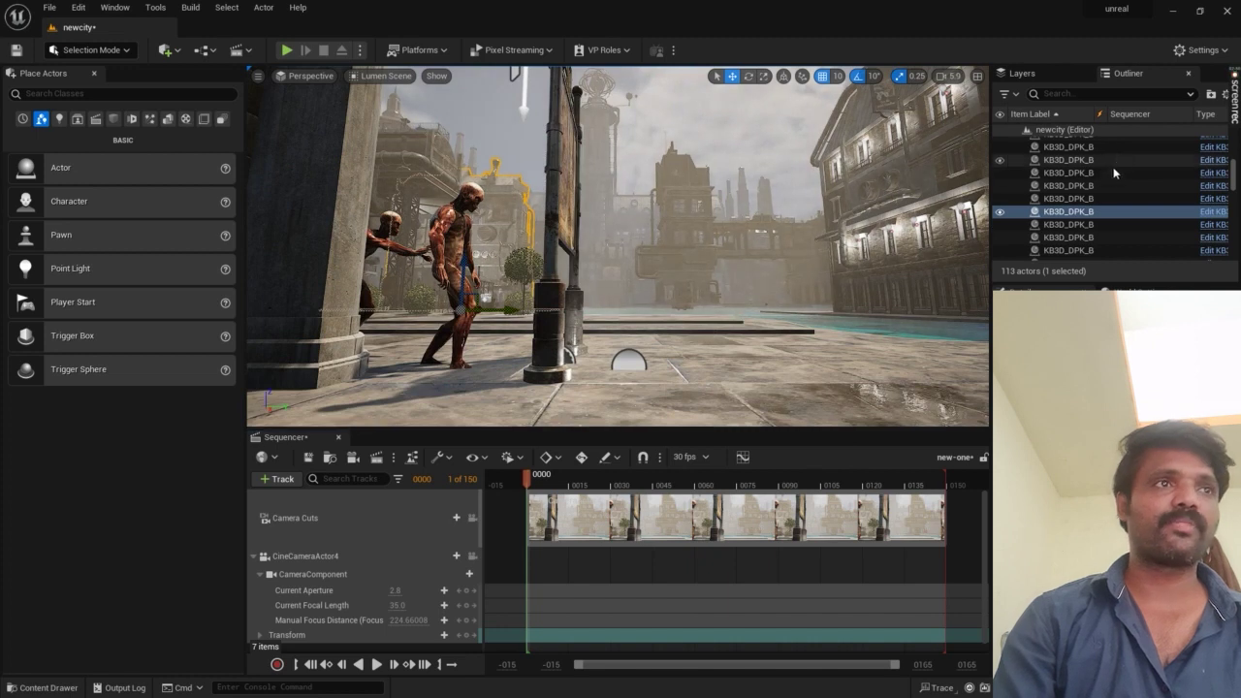
# Step: Select the eagle actor and focus the viewport on it
pyautogui.scroll(3, 1113, 167)
pyautogui.scroll(2, 1117, 148)
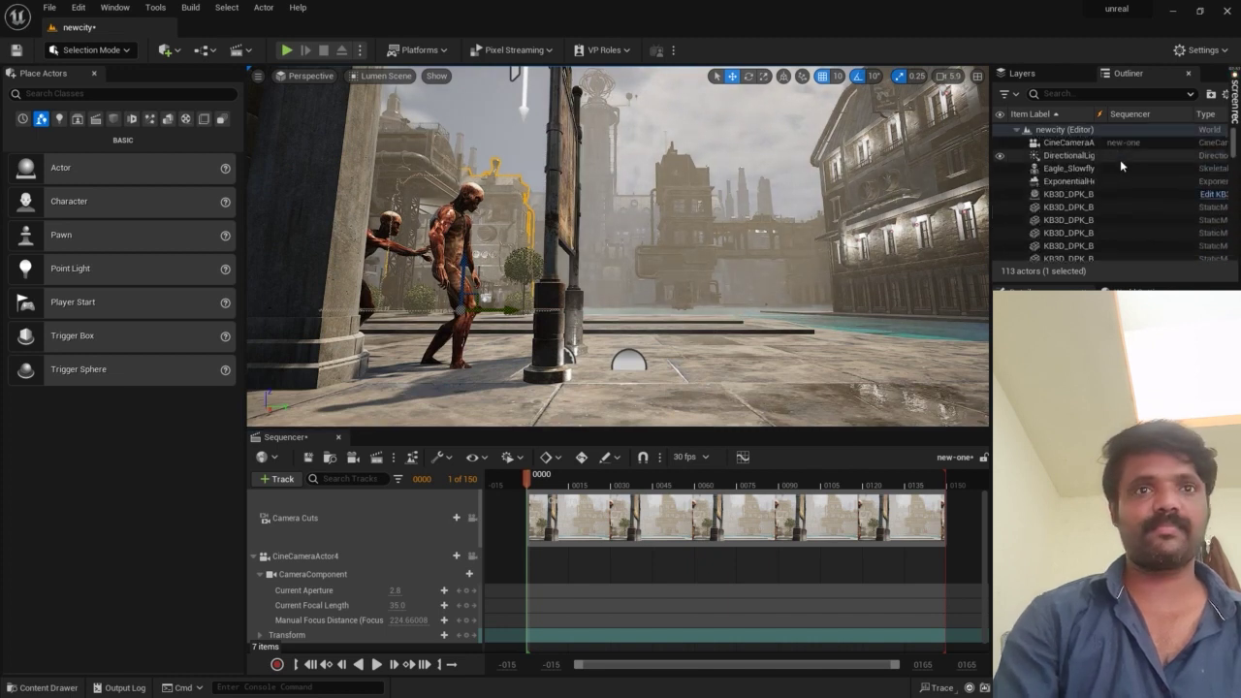
pyautogui.click(1108, 170)
pyautogui.doubleClick(1109, 169)
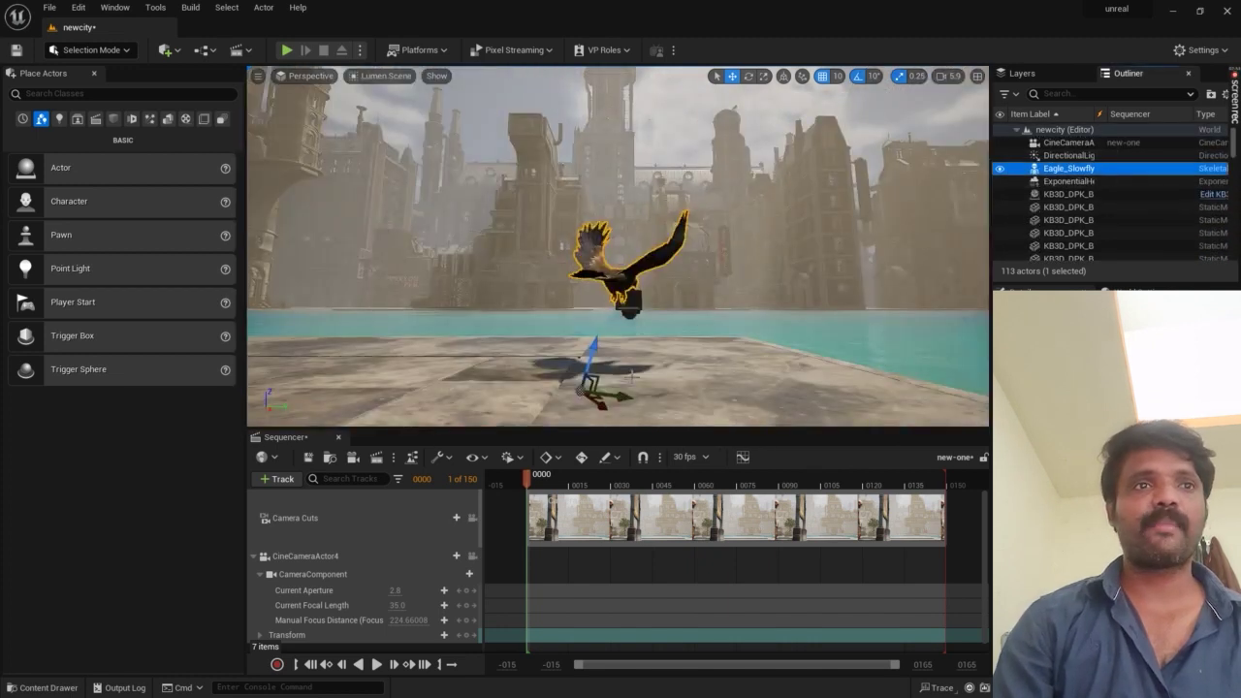
# Step: Move CineCameraActor4 low onto the waterside stone ledge, aimed at the eagle
pyautogui.click(305, 555)
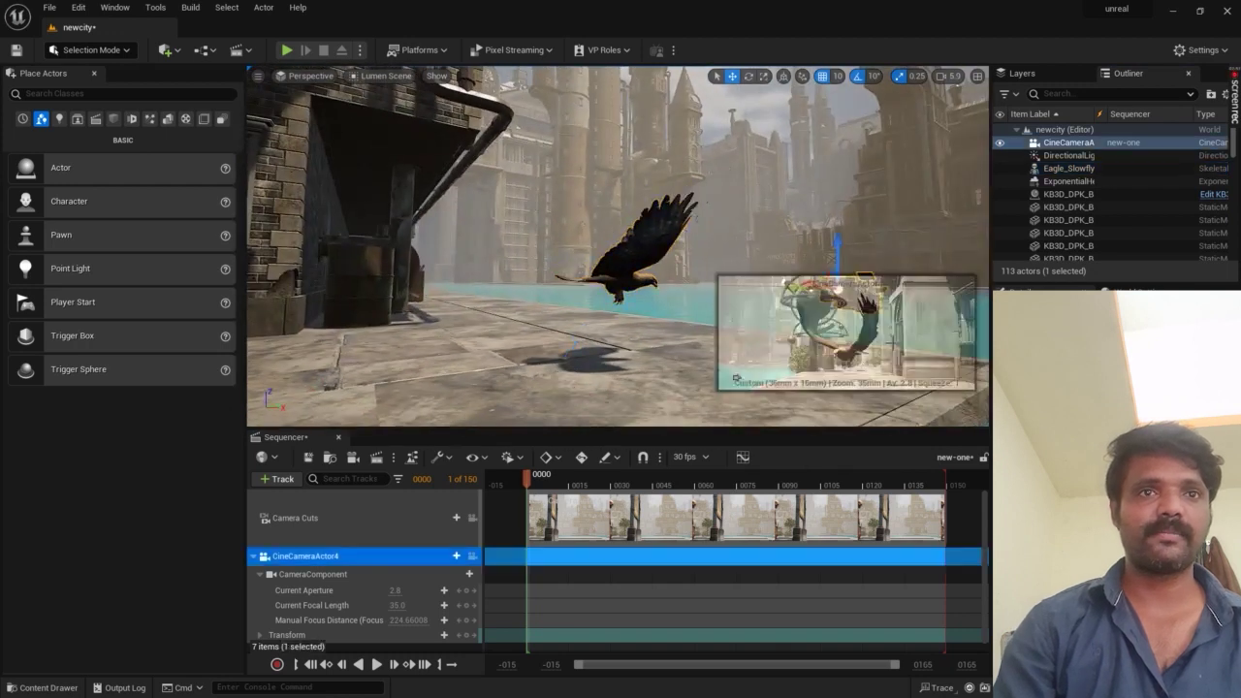
pyautogui.press('f')
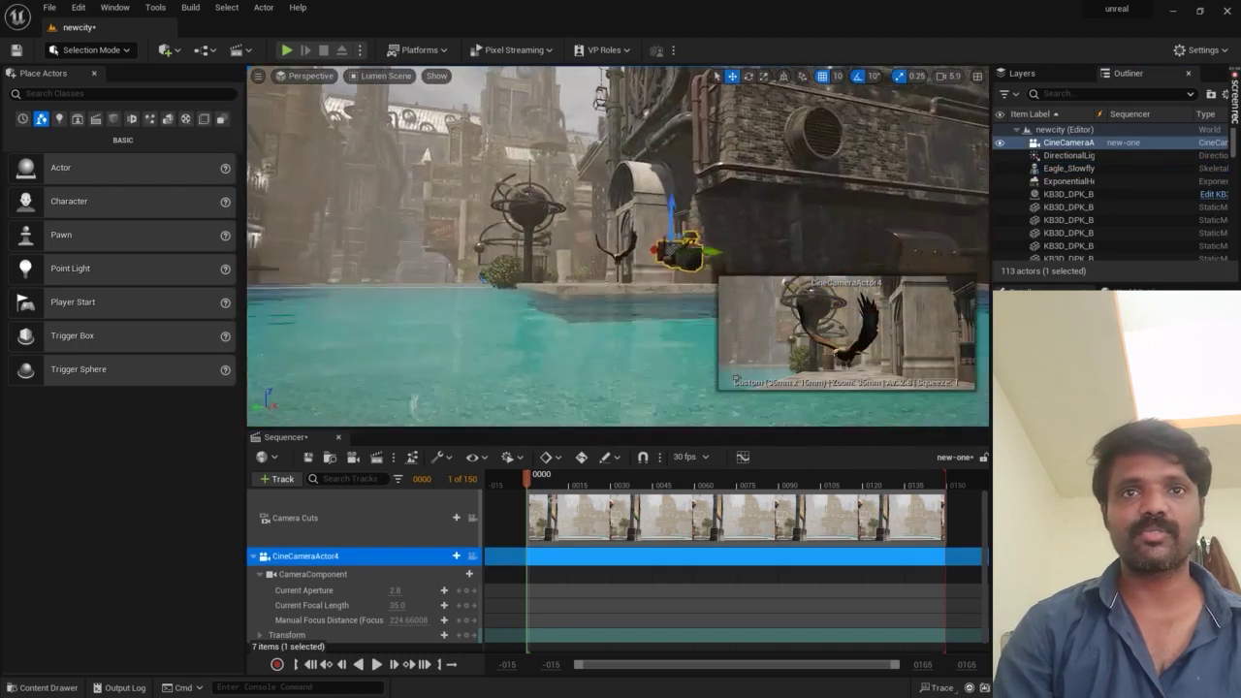
pyautogui.scroll(5, 618, 246)
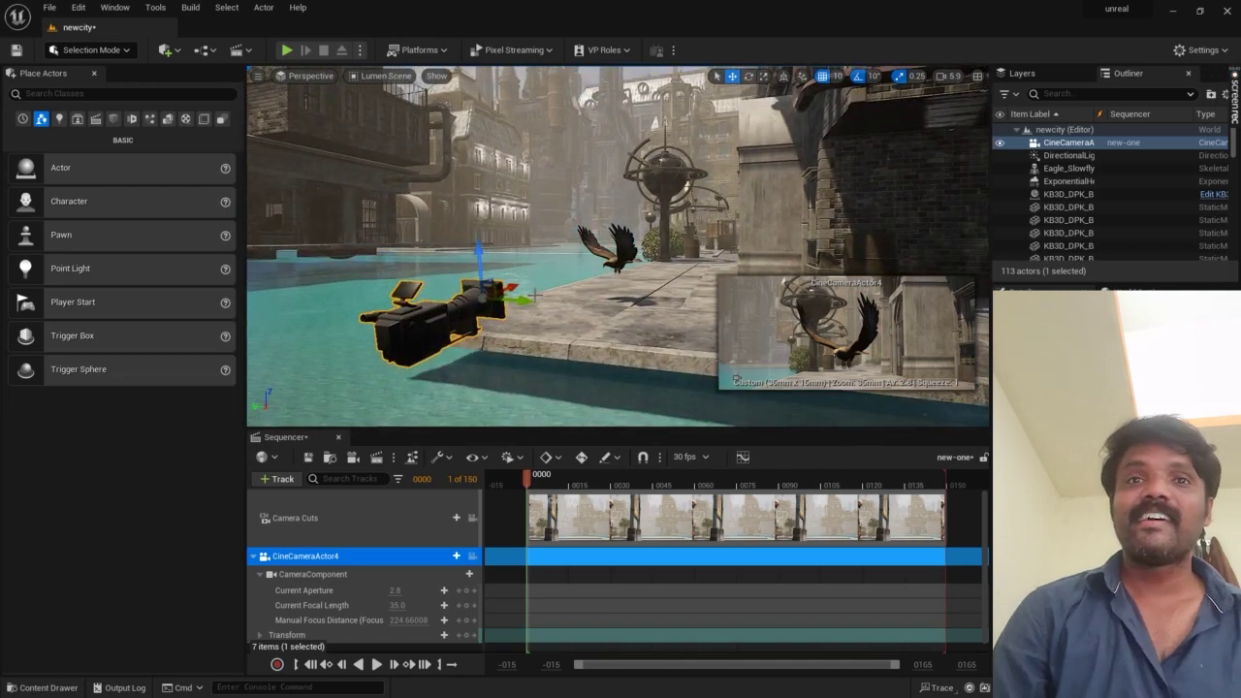
pyautogui.moveTo(489, 291); pyautogui.dragTo(543, 295)
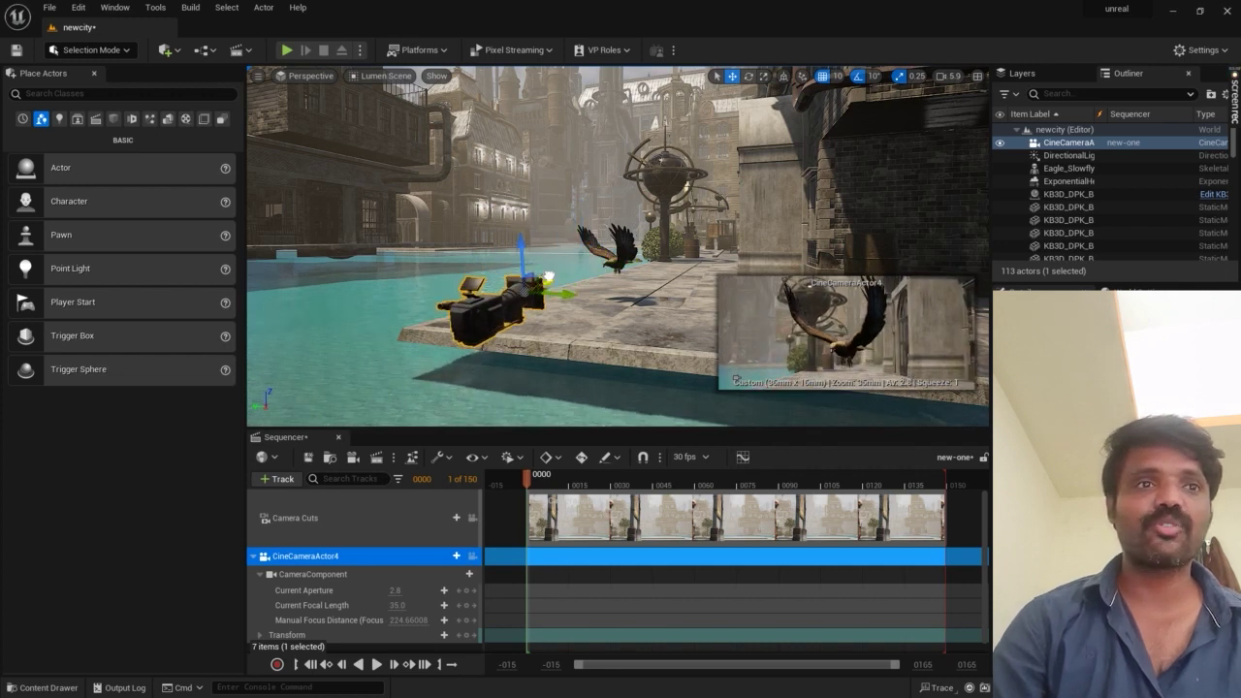
pyautogui.moveTo(548, 279); pyautogui.dragTo(501, 310)
pyautogui.click(501, 310)
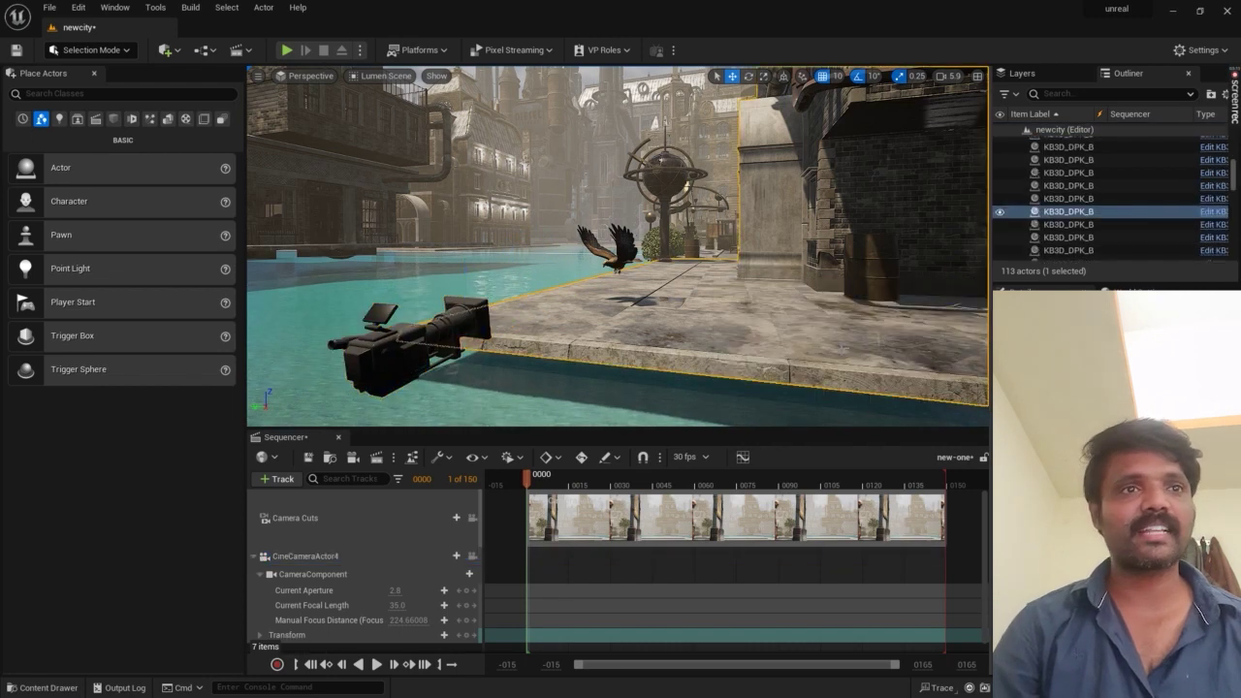
# Step: Pull CineCameraActor4 back to the canal's edge to frame the eagle against the sphere sculpture
pyautogui.click(422, 346)
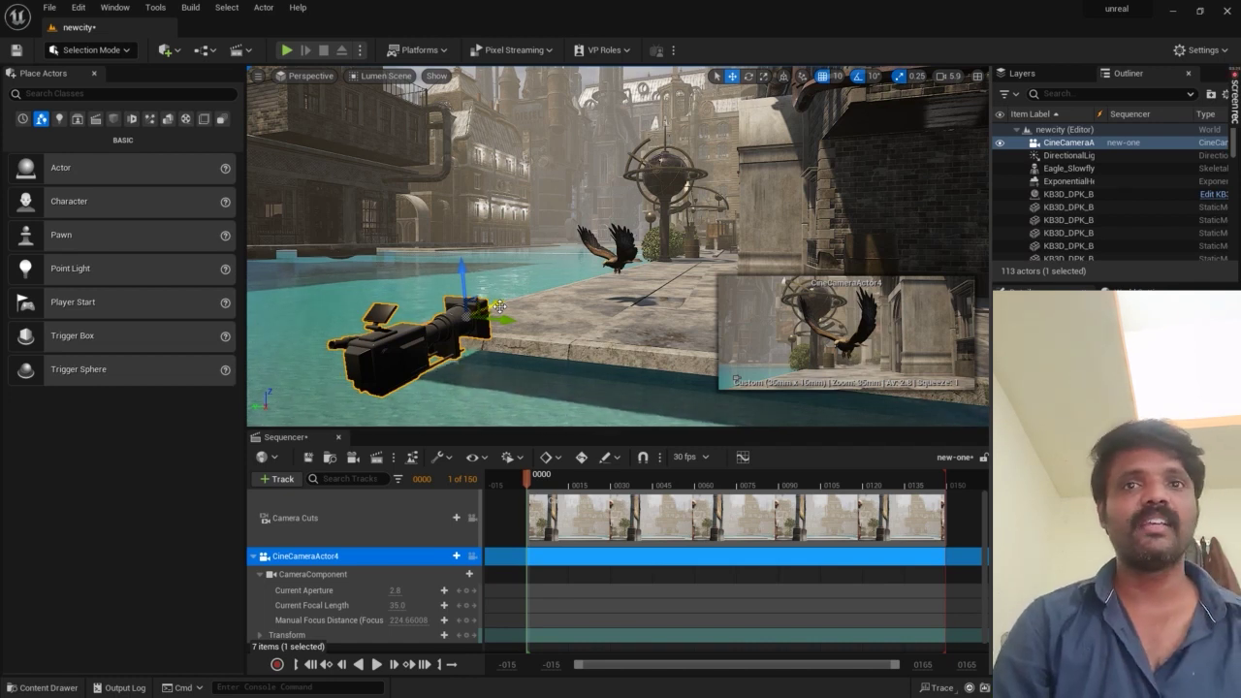
pyautogui.moveTo(495, 305)
pyautogui.mouseDown()
pyautogui.moveTo(462, 322)
pyautogui.moveTo(520, 311)
pyautogui.moveTo(460, 321)
pyautogui.moveTo(580, 309)
pyautogui.moveTo(499, 322)
pyautogui.mouseUp()
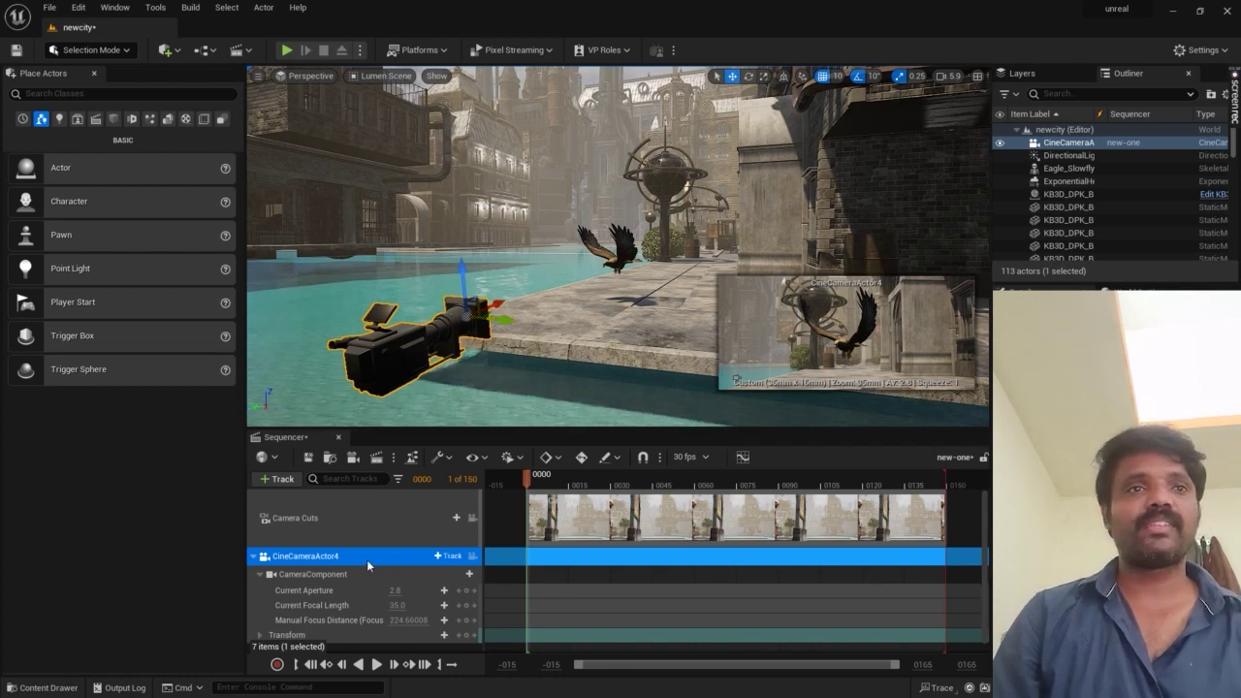
pyautogui.scroll(-1, 361, 581)
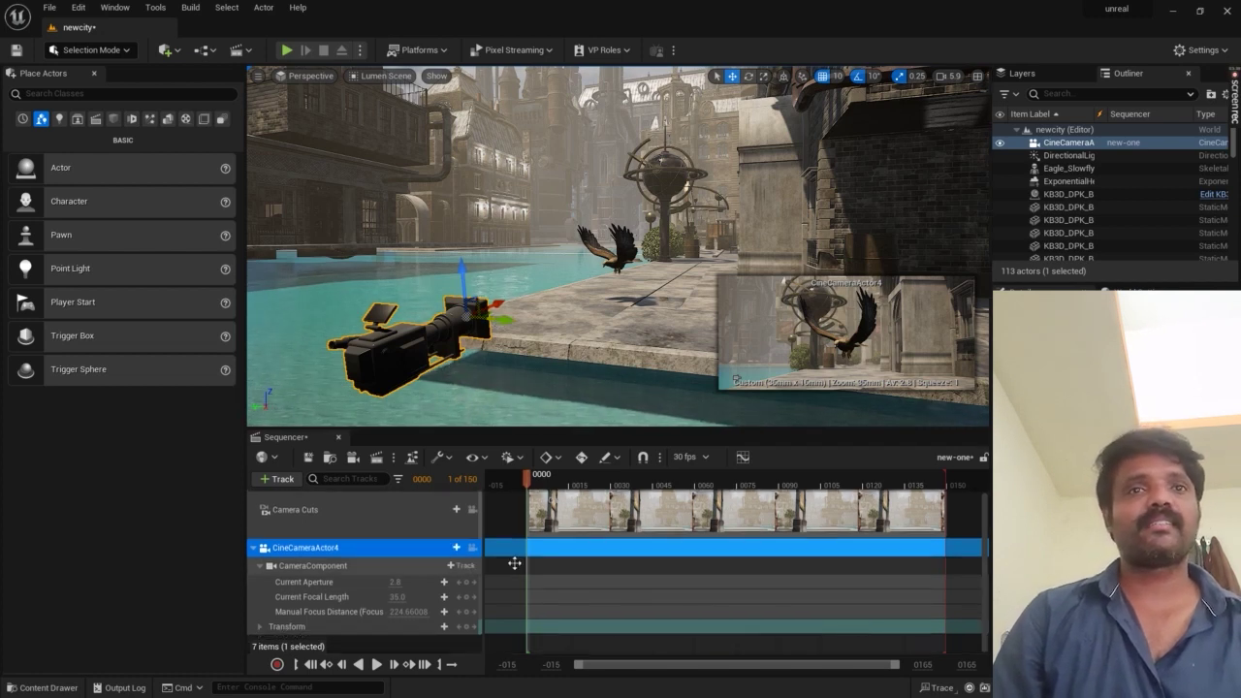
pyautogui.click(609, 247)
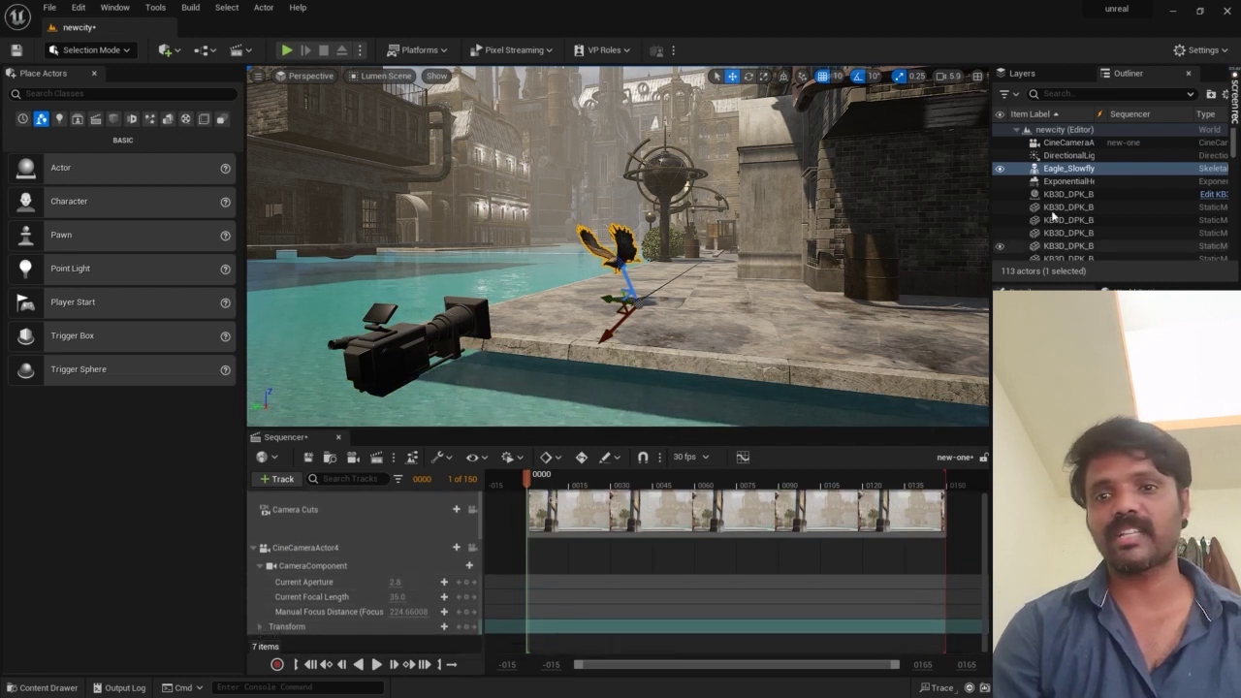
# Step: Add Eagle_Slowfly to the new-one sequence with an Eagle_idle_1_anim animation section
pyautogui.moveTo(1066, 169); pyautogui.dragTo(343, 636)
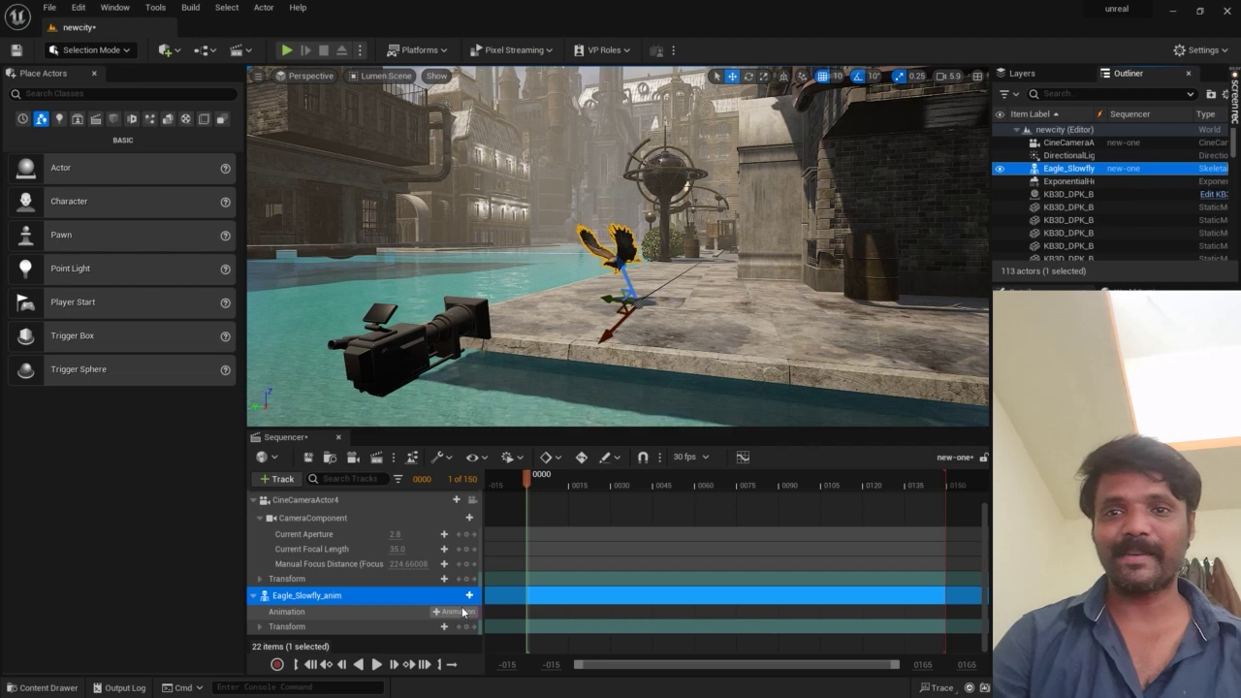
pyautogui.click(462, 612)
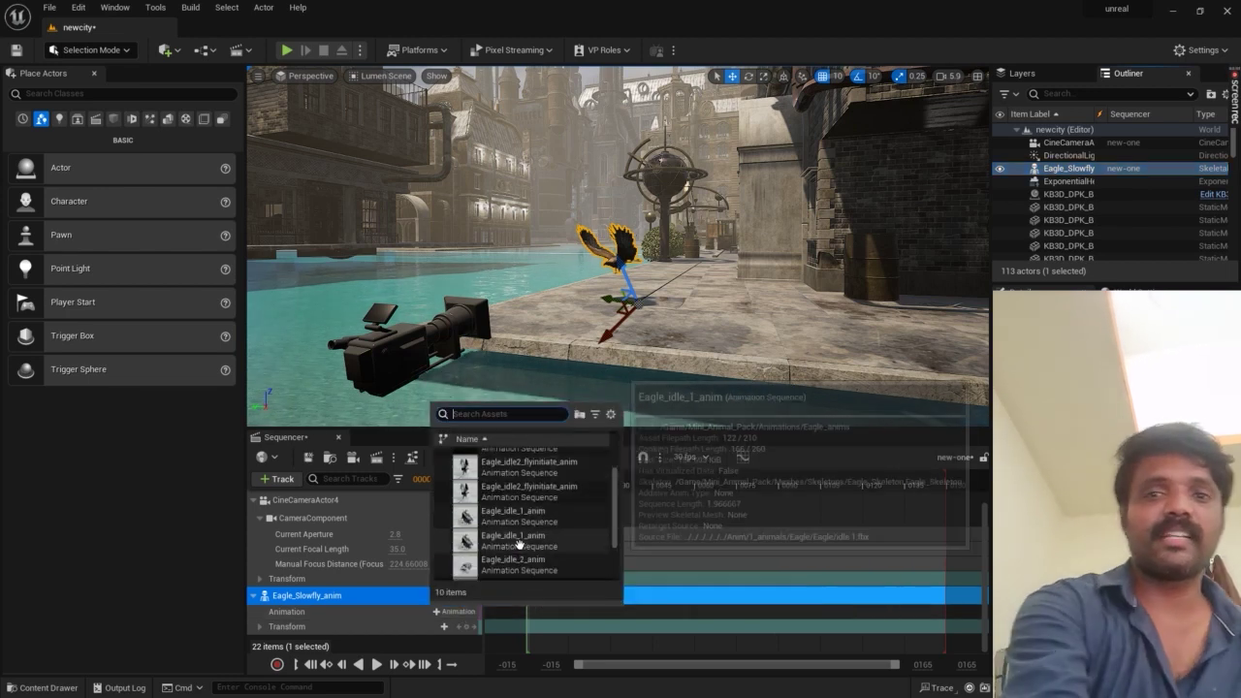
pyautogui.click(514, 516)
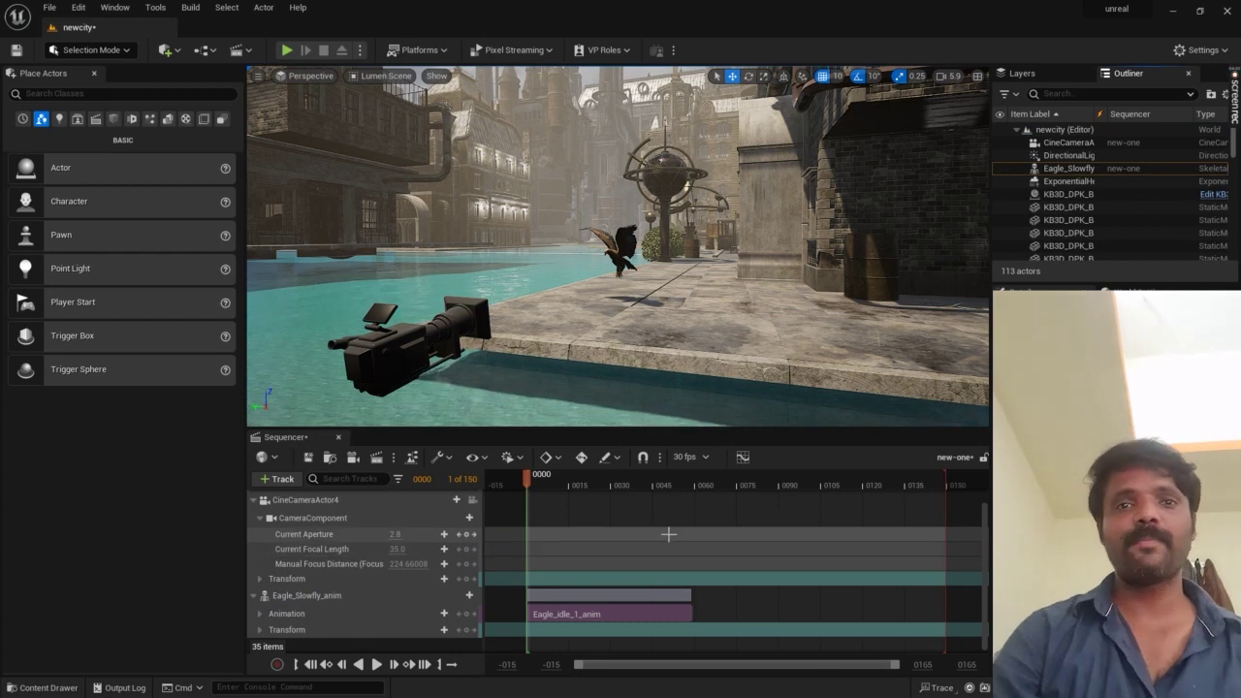
# Step: Scrub the eagle animation to frame 45 and shorten the playback range to about 60 frames
pyautogui.click(540, 484)
pyautogui.moveTo(540, 487); pyautogui.dragTo(682, 502)
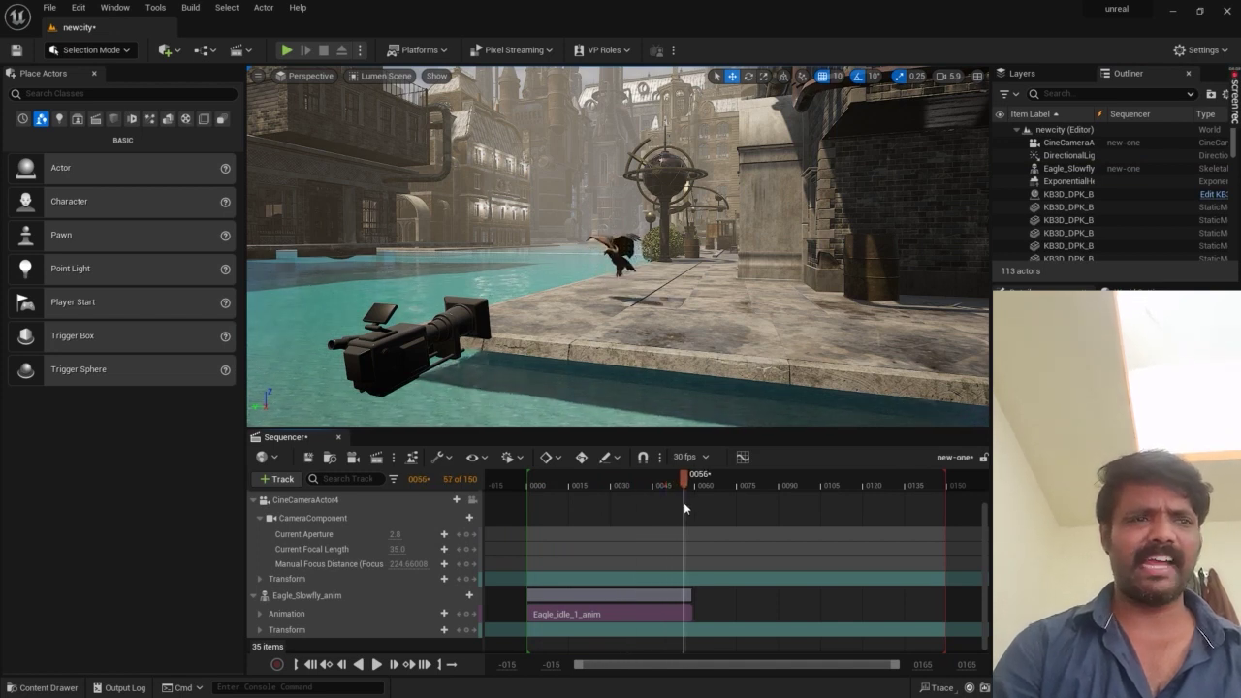
pyautogui.moveTo(945, 489); pyautogui.dragTo(688, 534)
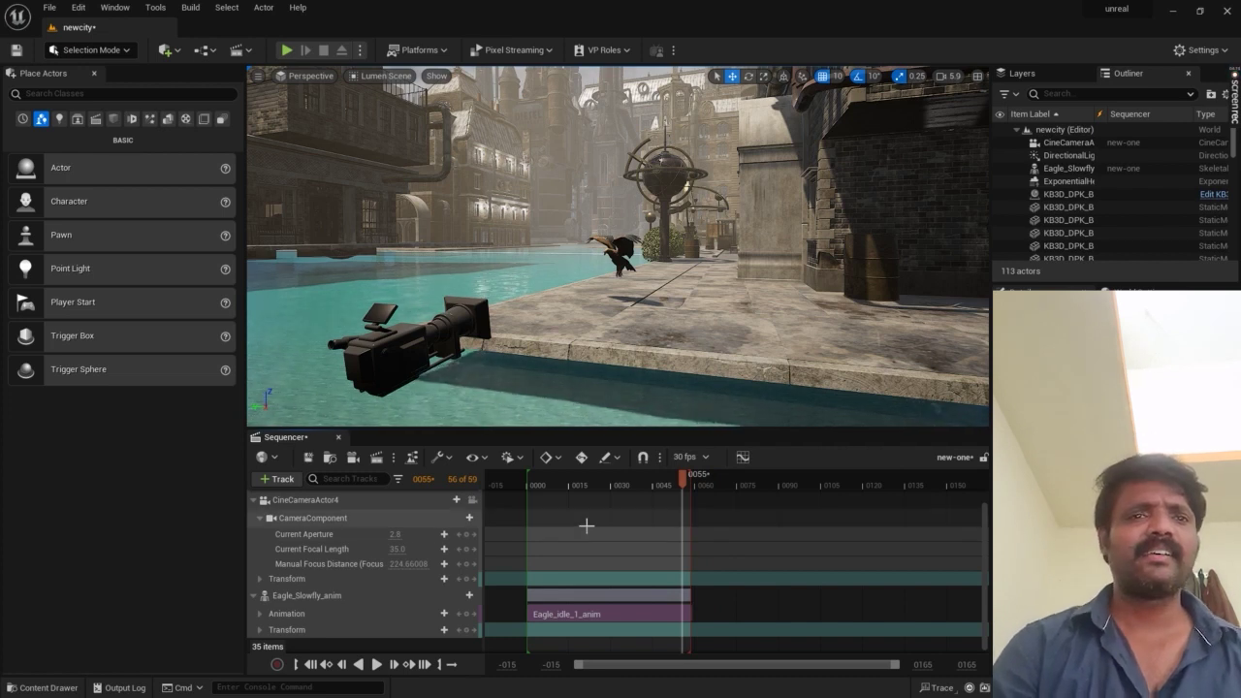
# Step: Scrub from frame 110 to the end and restore the playback range to 150 frames
pyautogui.click(836, 484)
pyautogui.moveTo(878, 504); pyautogui.dragTo(945, 513)
pyautogui.moveTo(699, 484); pyautogui.dragTo(945, 484)
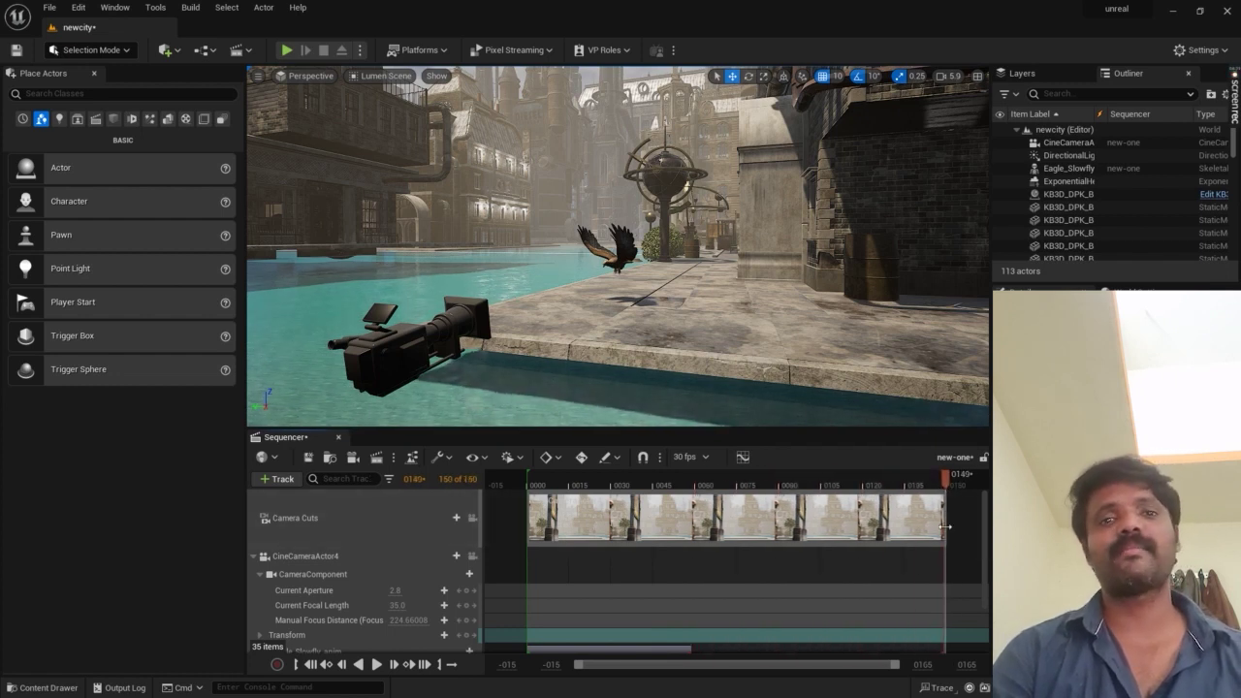